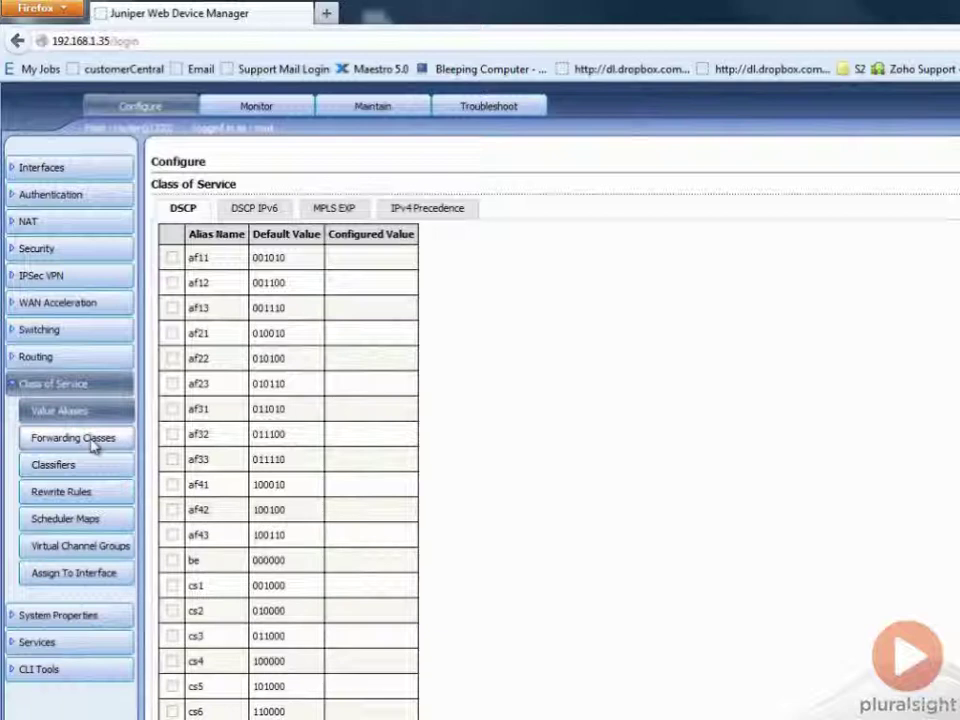
Review the Class of Service pages for forwarding classes, classifiers, rewrite rules, scheduler maps, virtual channel groups and interface assignment.
left_click(94, 446)
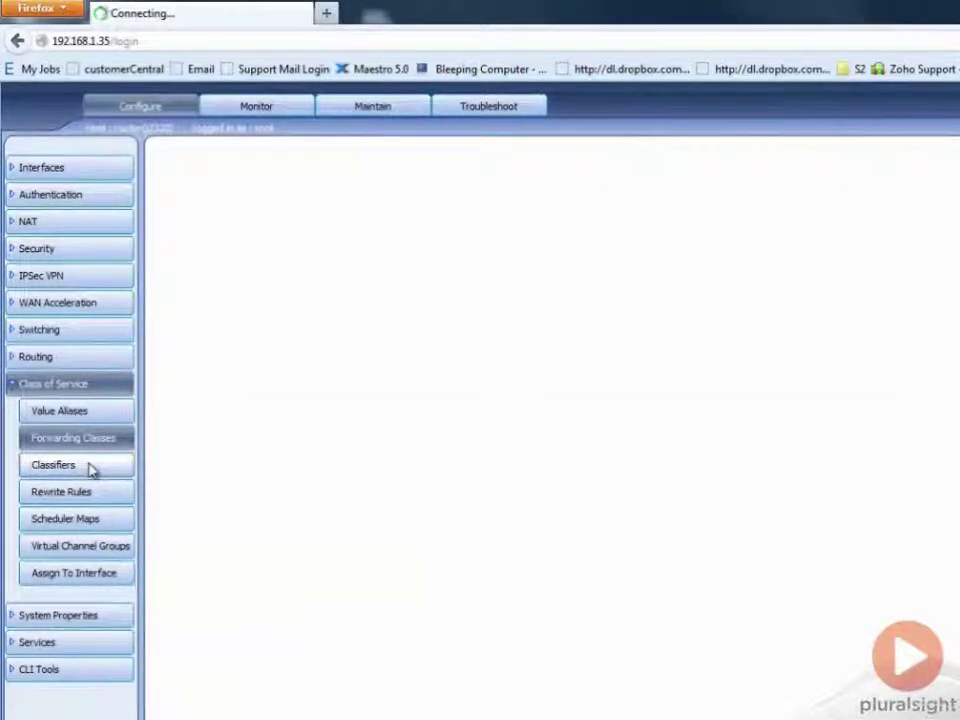
left_click(86, 479)
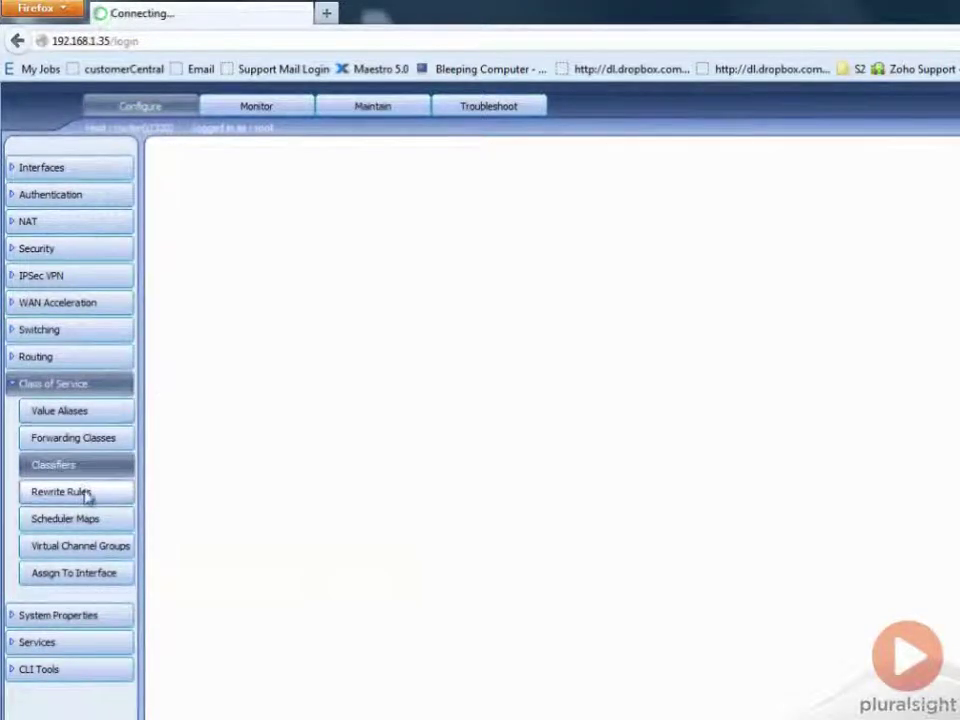
left_click(87, 497)
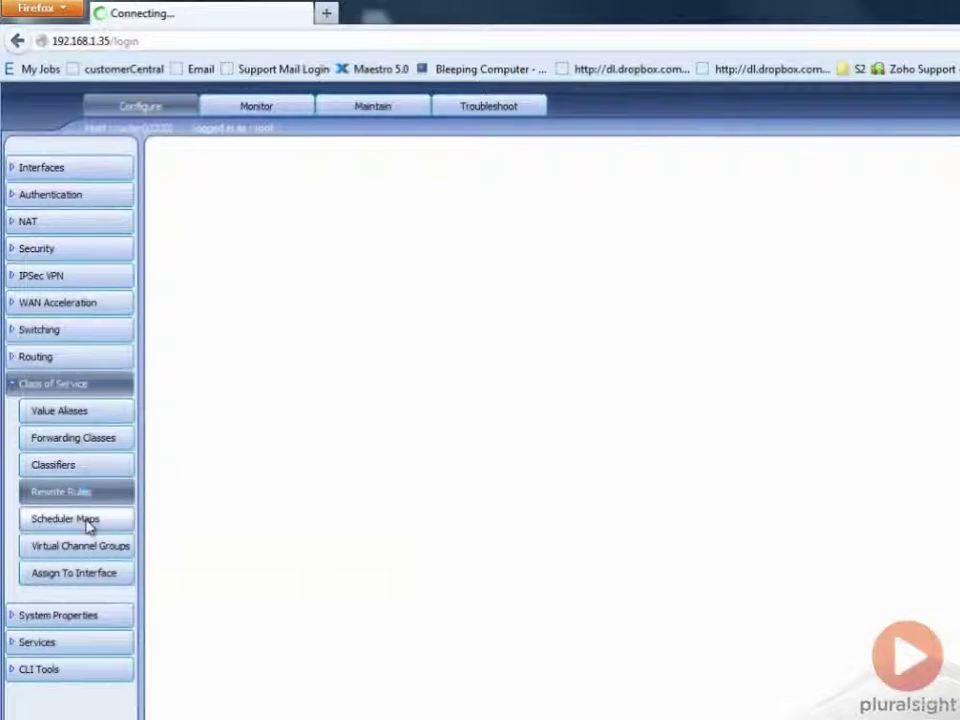
left_click(90, 523)
left_click(88, 550)
left_click(86, 577)
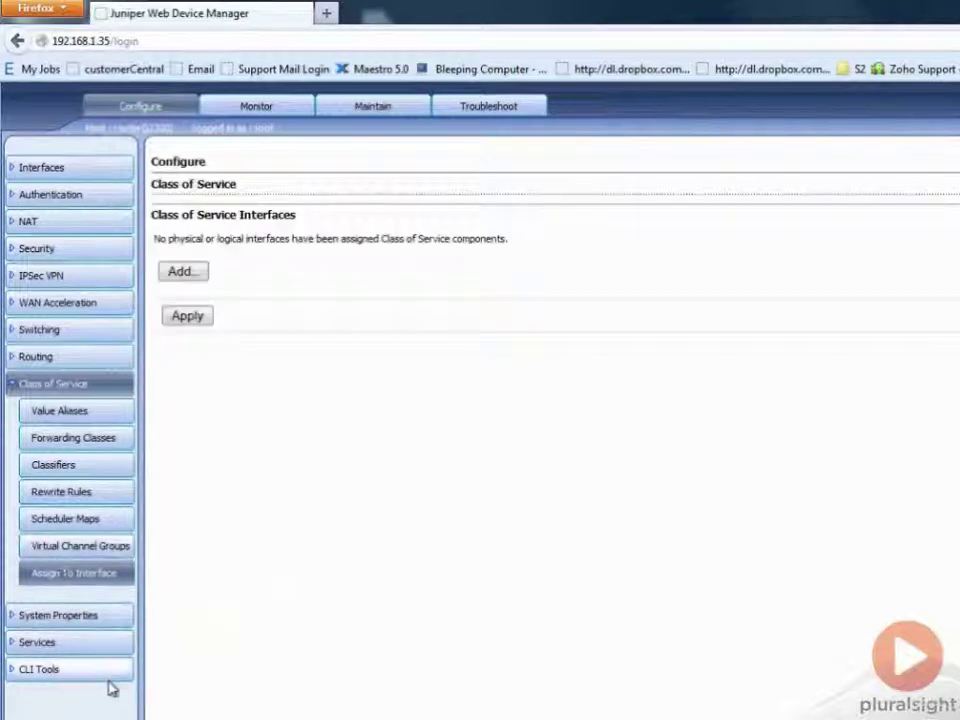
Review the System Properties configuration: system identity, management access, user management, date and time, and chassis cluster.
left_click(79, 615)
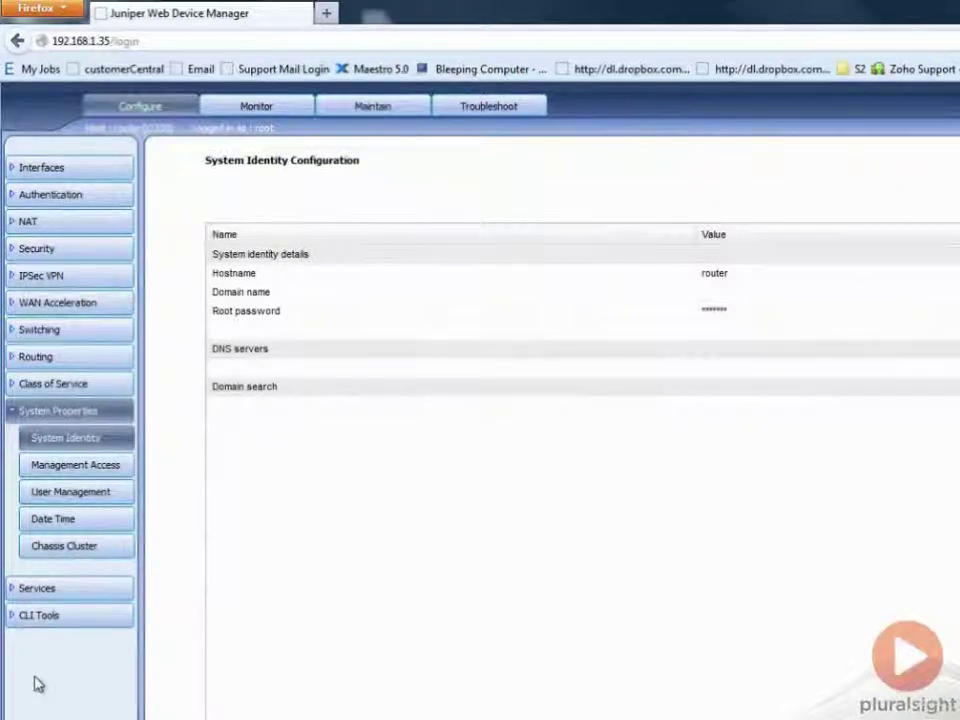
left_click(62, 470)
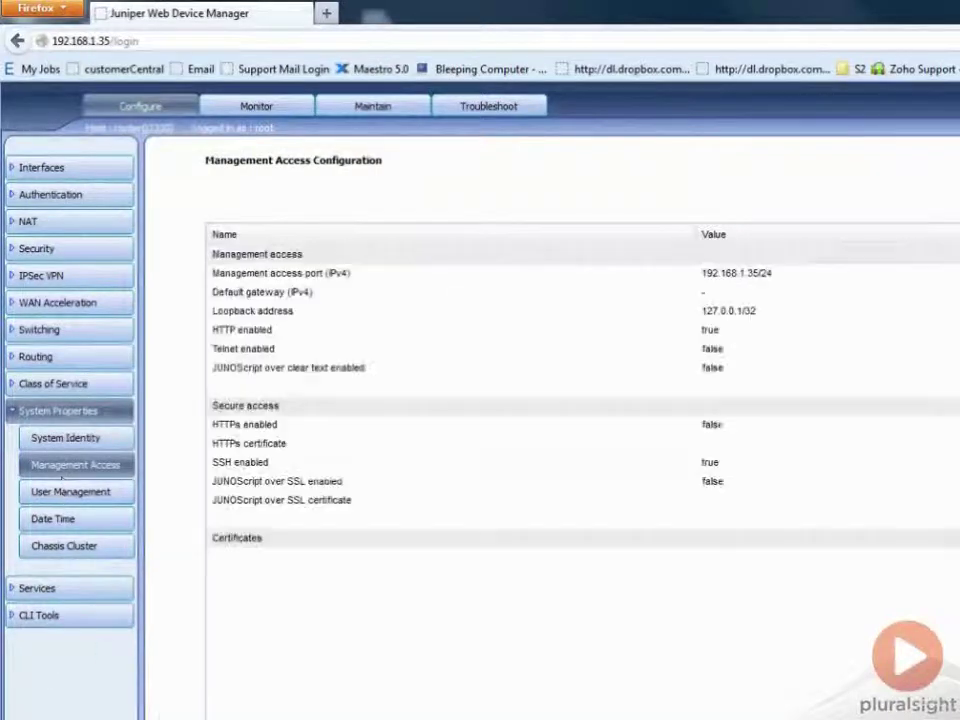
left_click(98, 490)
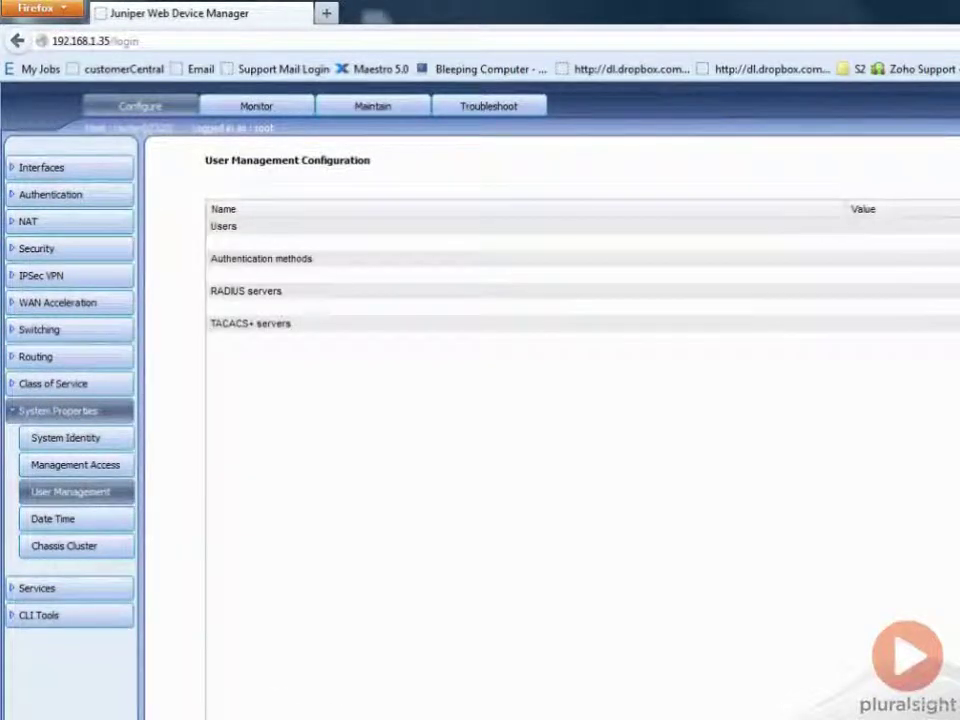
left_click(68, 519)
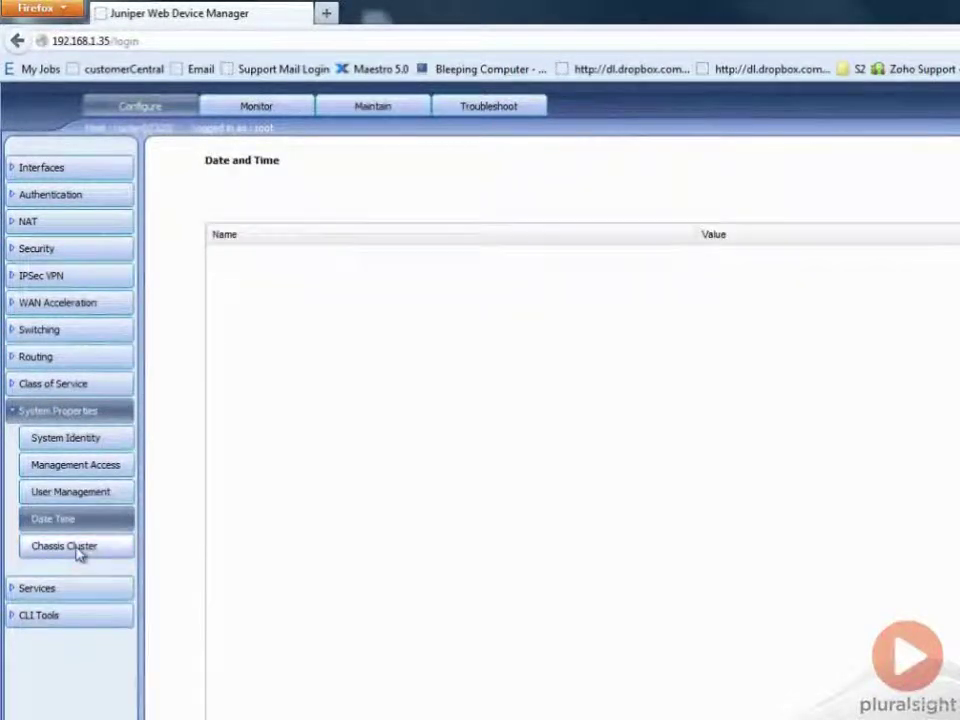
left_click(66, 554)
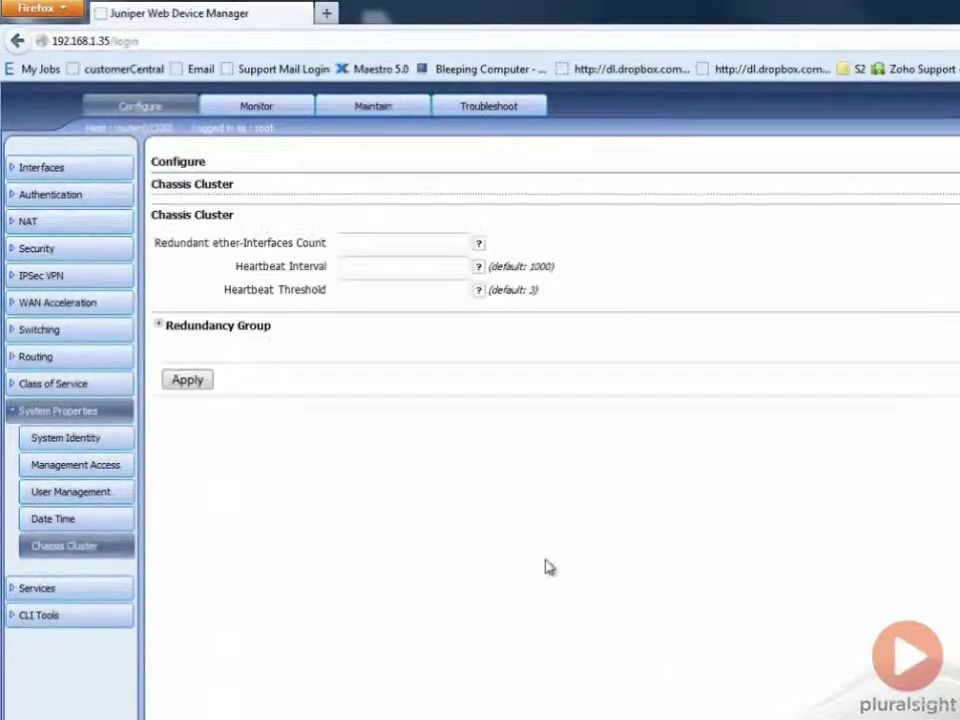
Examine the Services configuration for the DHCP service, DHCP client, Boot DHCP relay and SNMP.
left_click(37, 588)
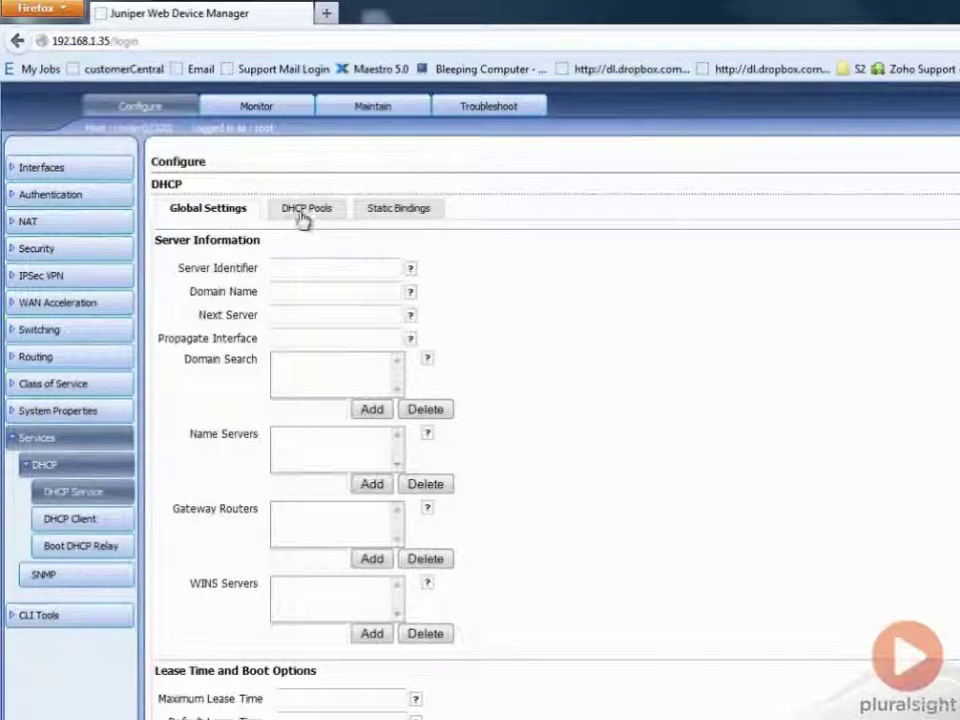
left_click(93, 519)
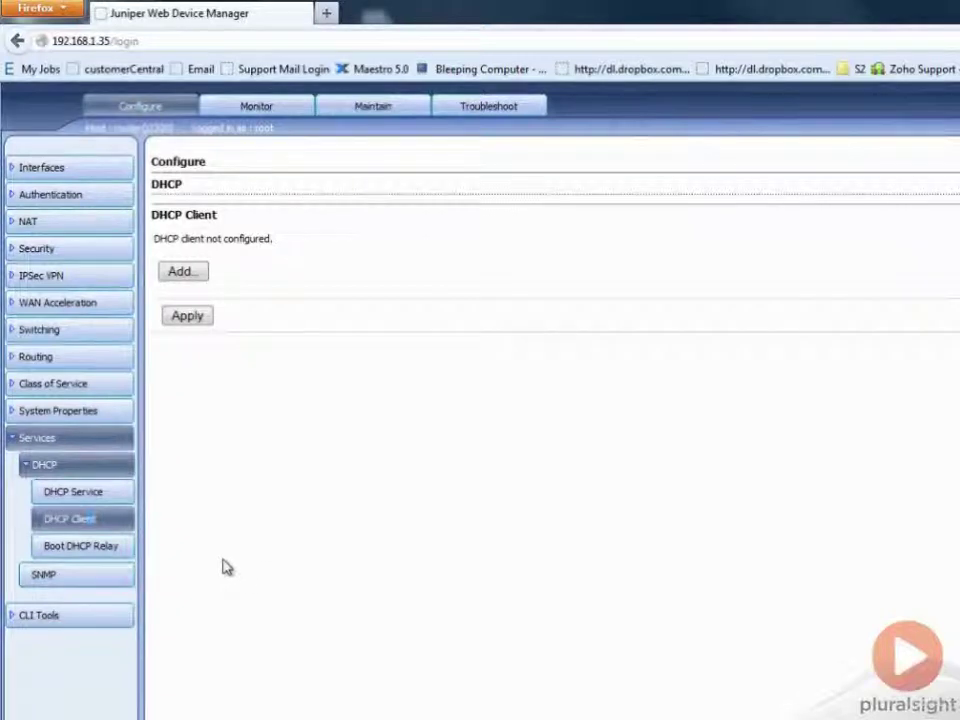
left_click(80, 550)
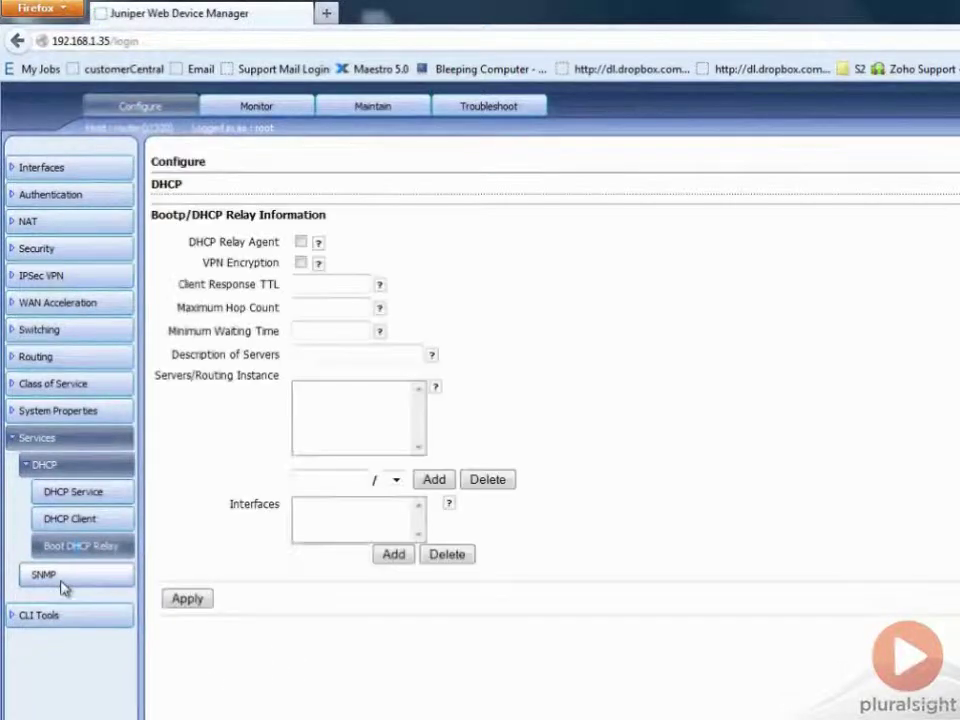
left_click(61, 582)
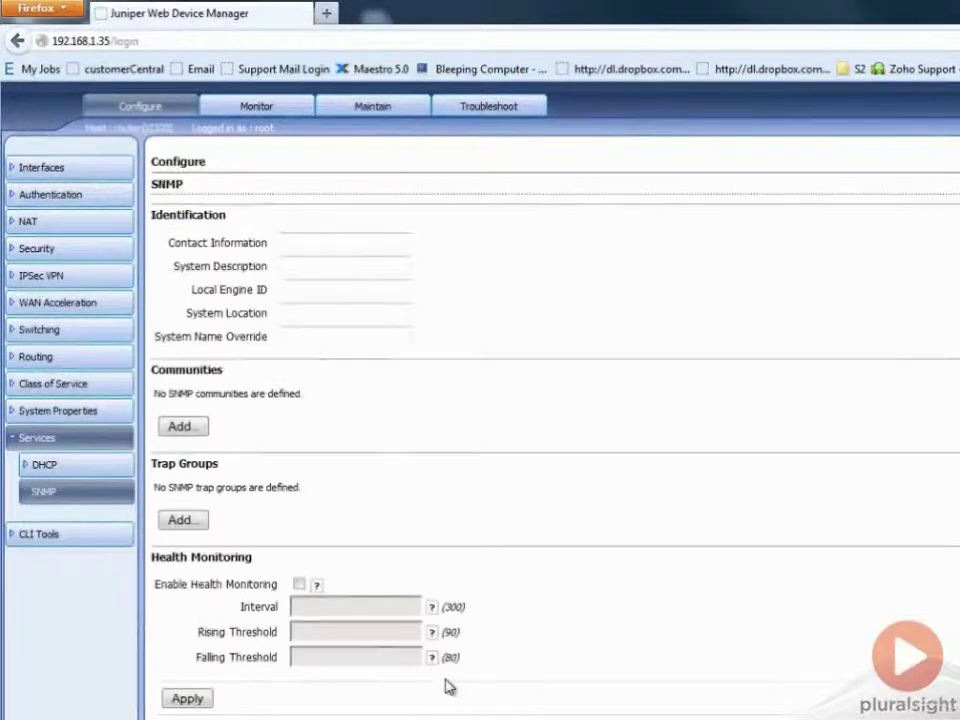
Read through the device's running configuration in the CLI Viewer, including its security zones and policies.
left_click(72, 540)
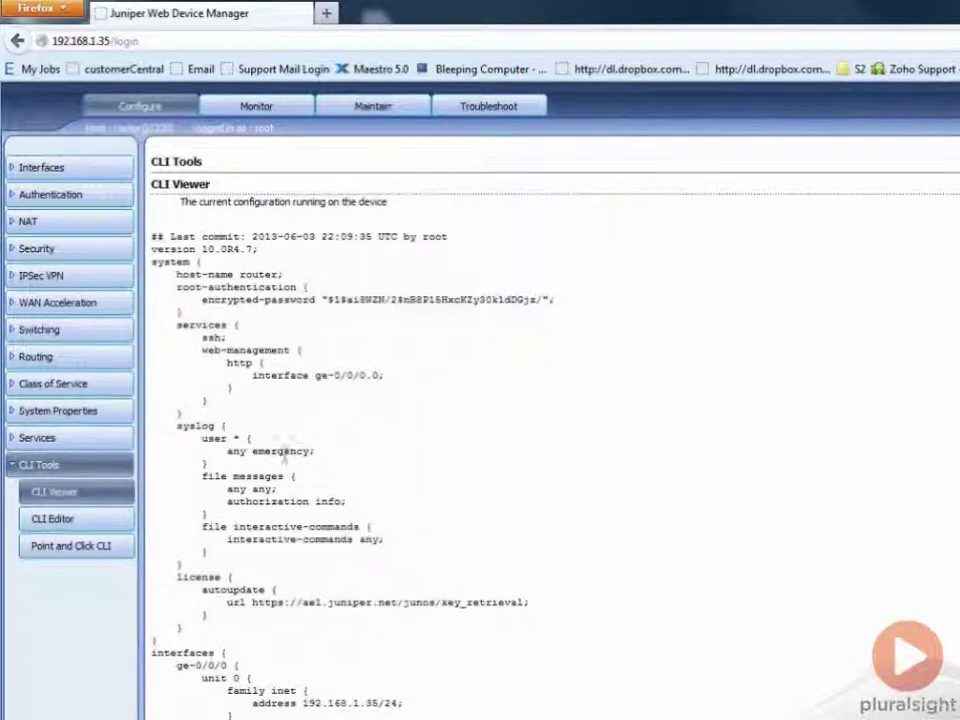
scroll(263, 430, "down", 9)
scroll(265, 440, "down", 7)
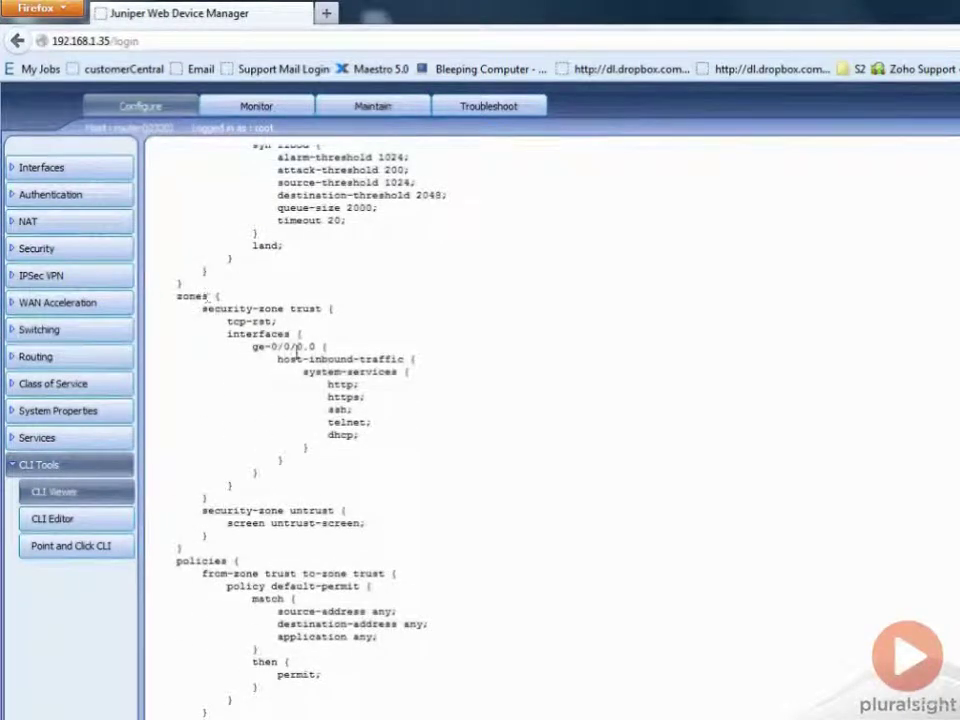
scroll(298, 518, "down", 3)
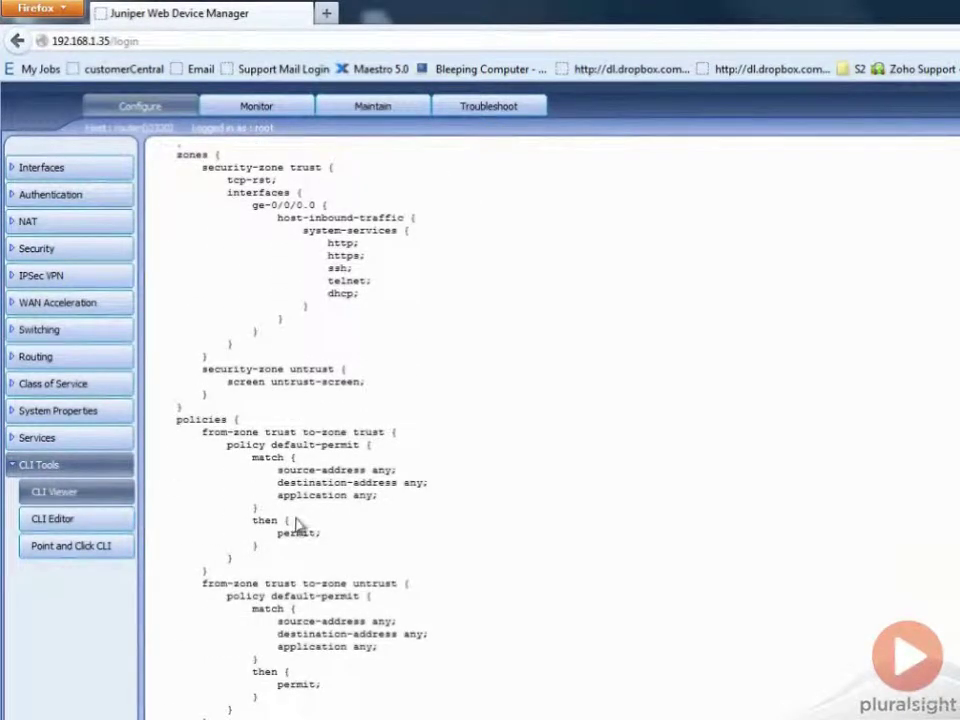
scroll(298, 523, "up", 20)
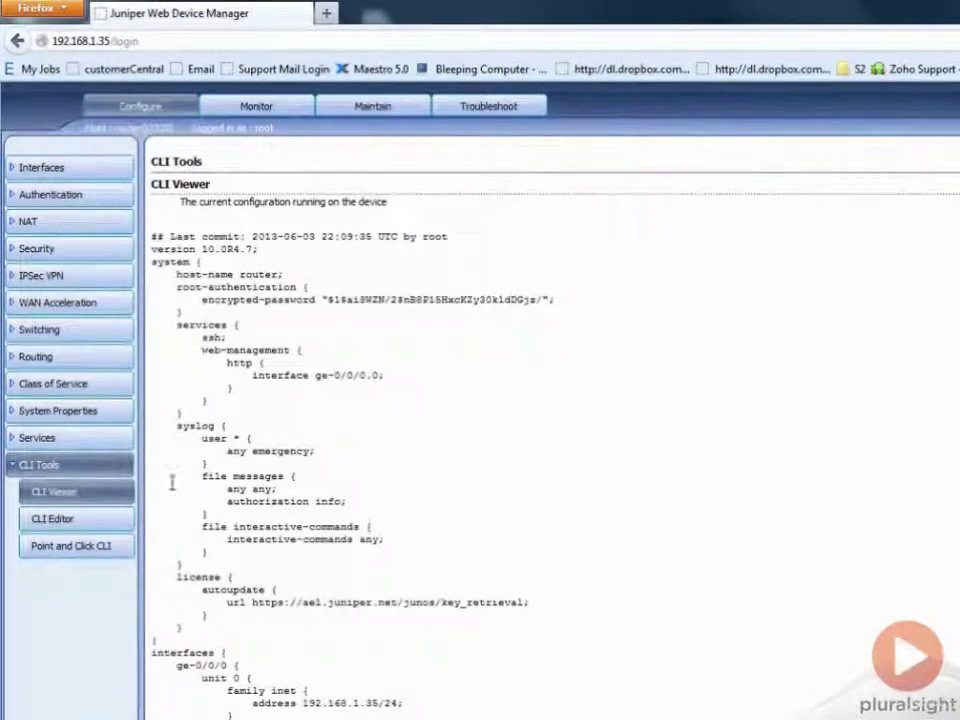
In the CLI Editor, try changing the ge-0/0/0 address to 192.168.1.30/24, and restore it to 192.168.1.35/24 without committing.
left_click(100, 520)
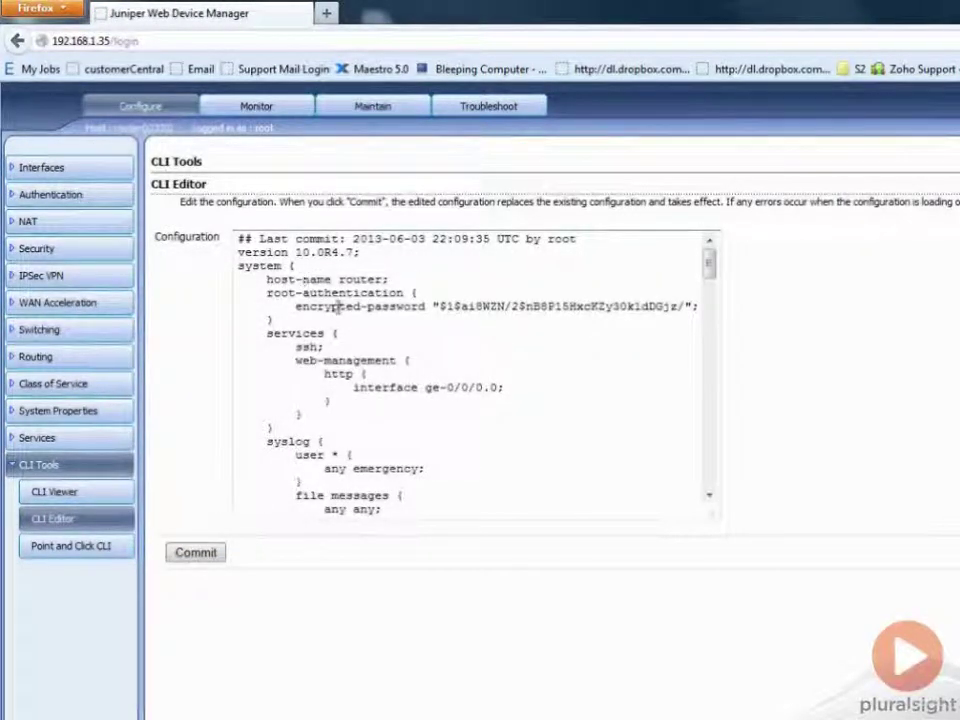
left_click_drag(710, 262, 709, 304)
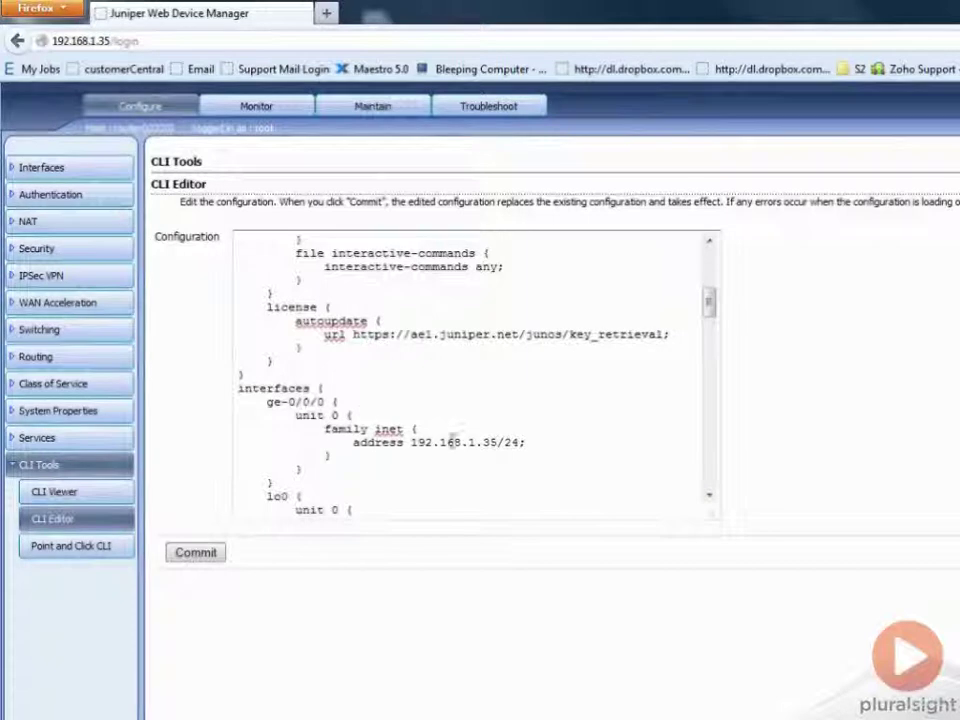
left_click(491, 442)
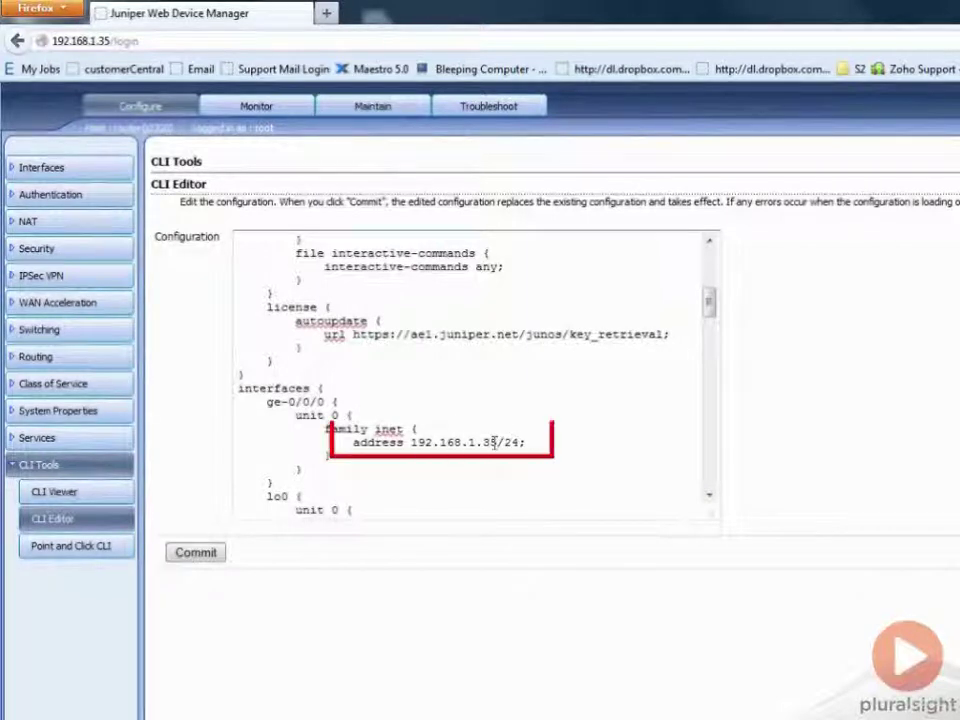
key("Delete")
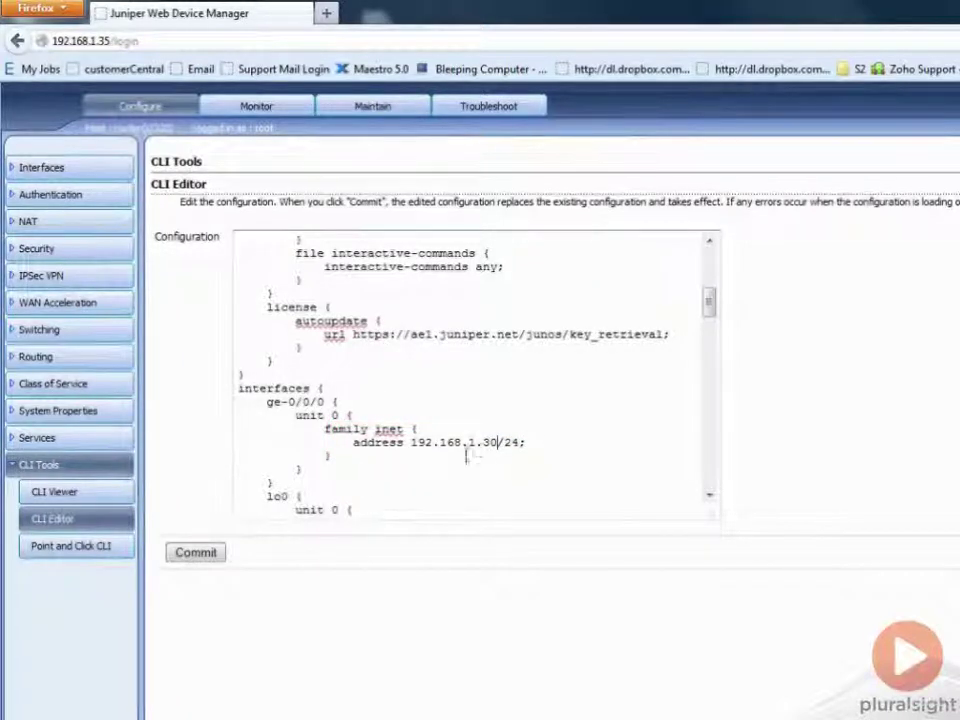
key("BackSpace")
type("5")
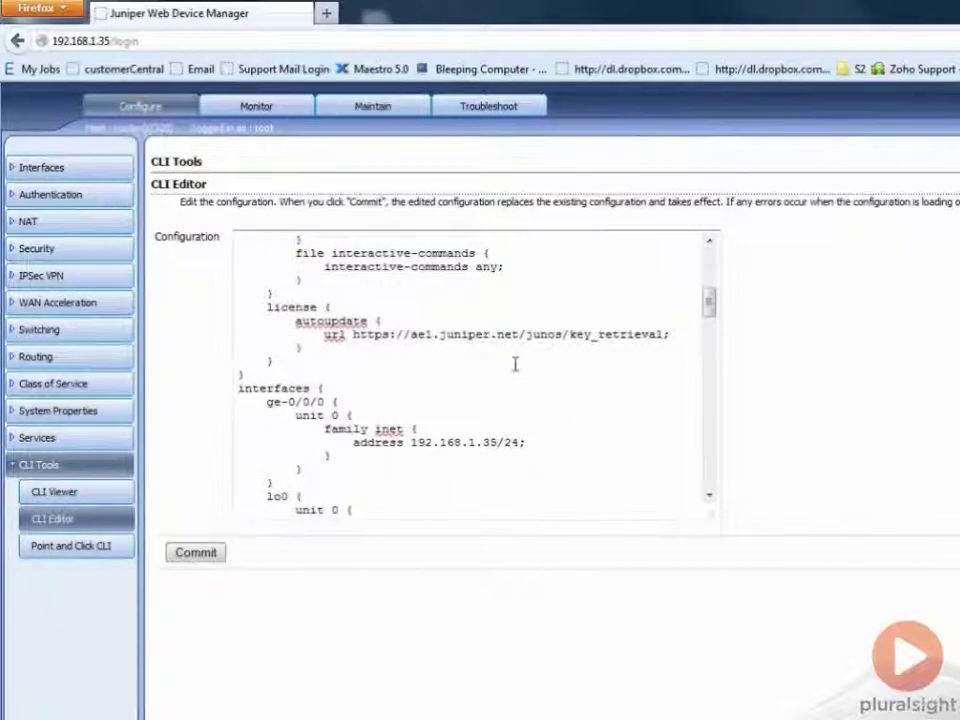
Explore the Point and Click CLI, examining the firewall's inet family configuration and its advanced options.
left_click(55, 548)
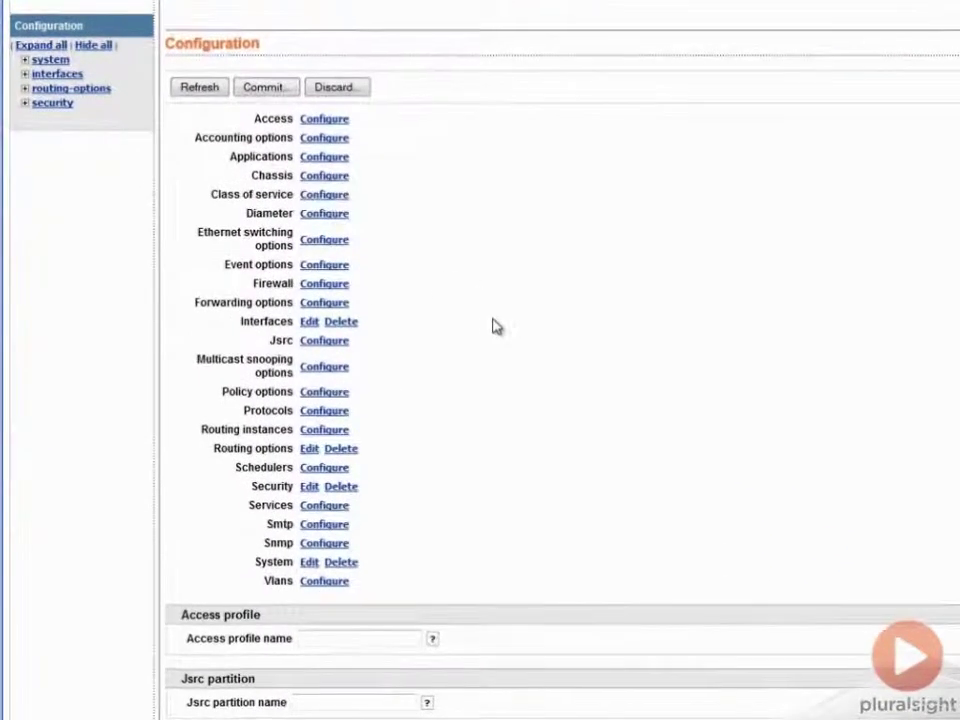
scroll(485, 325, "down", 1)
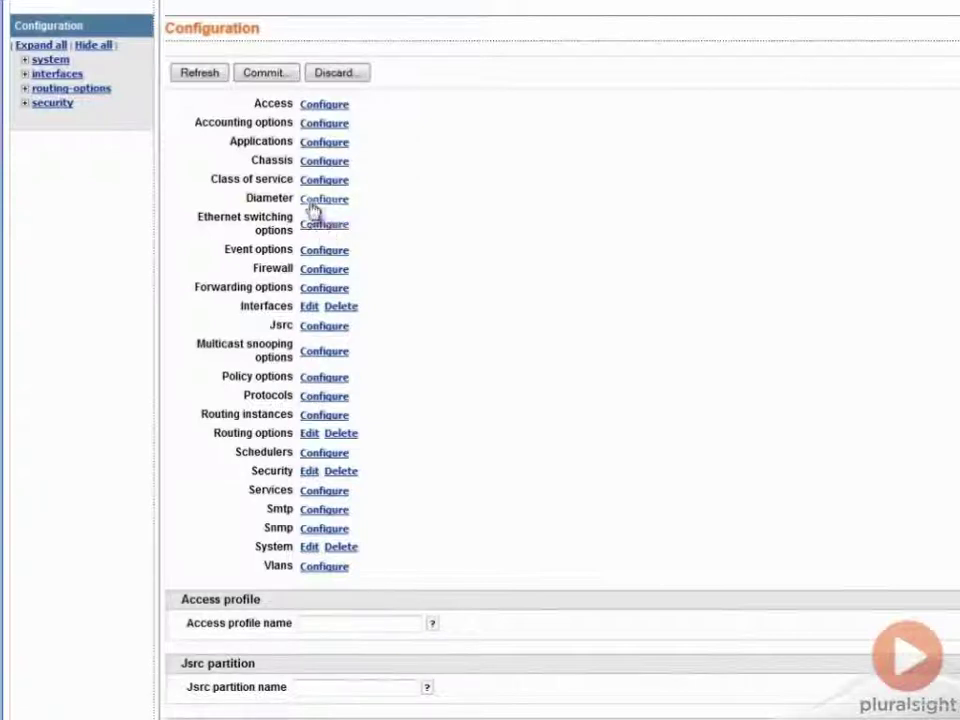
left_click(317, 273)
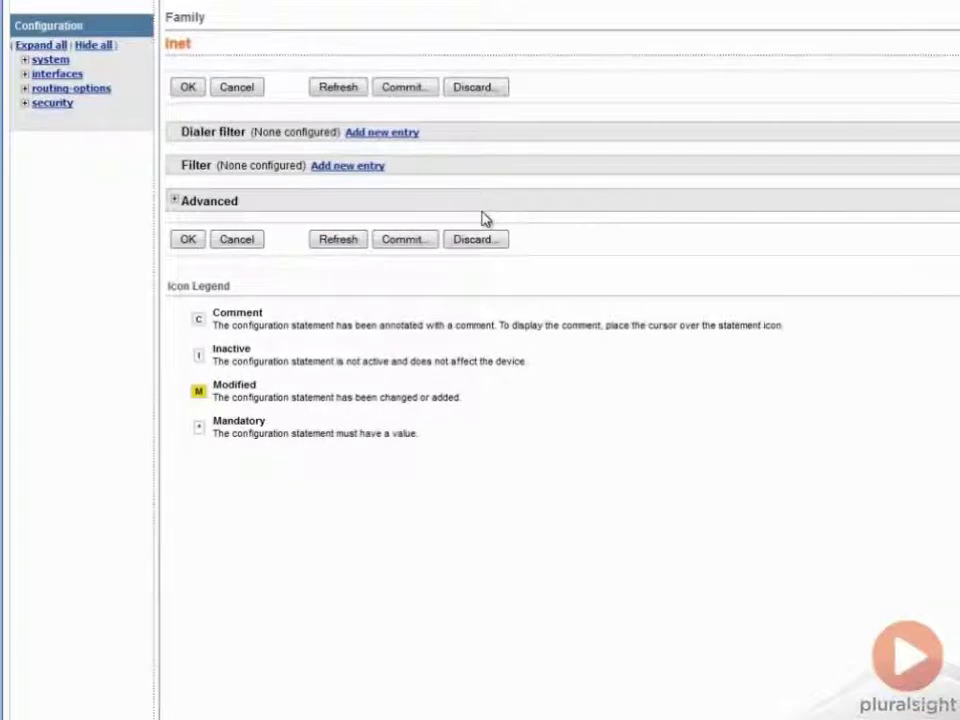
left_click(177, 201)
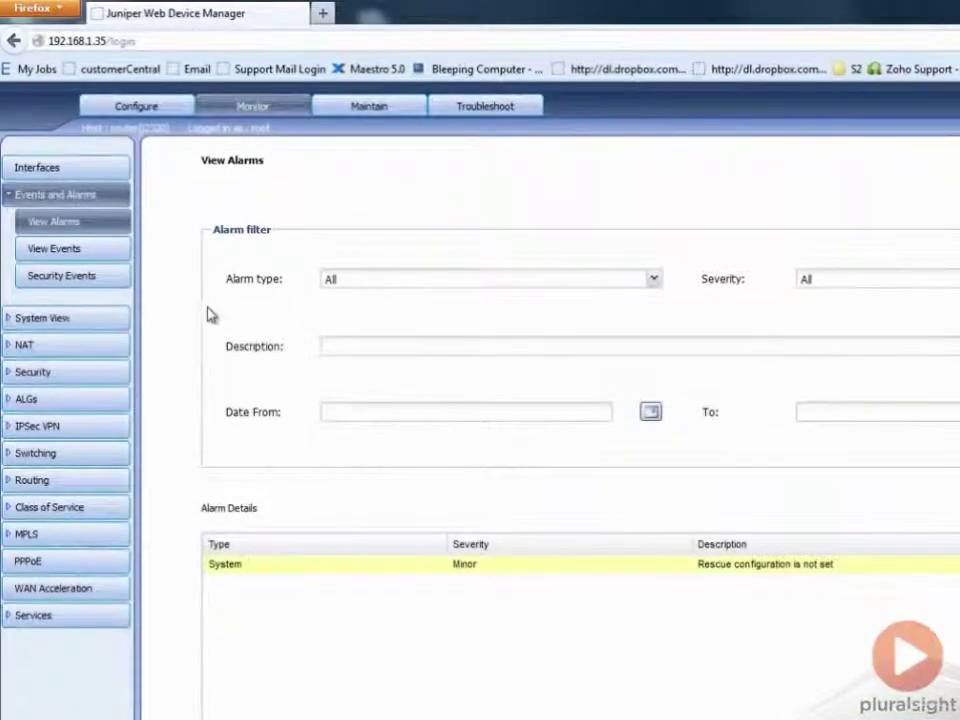
Review the monitoring pages for system events and security events, and the system, chassis and process details.
left_click(71, 251)
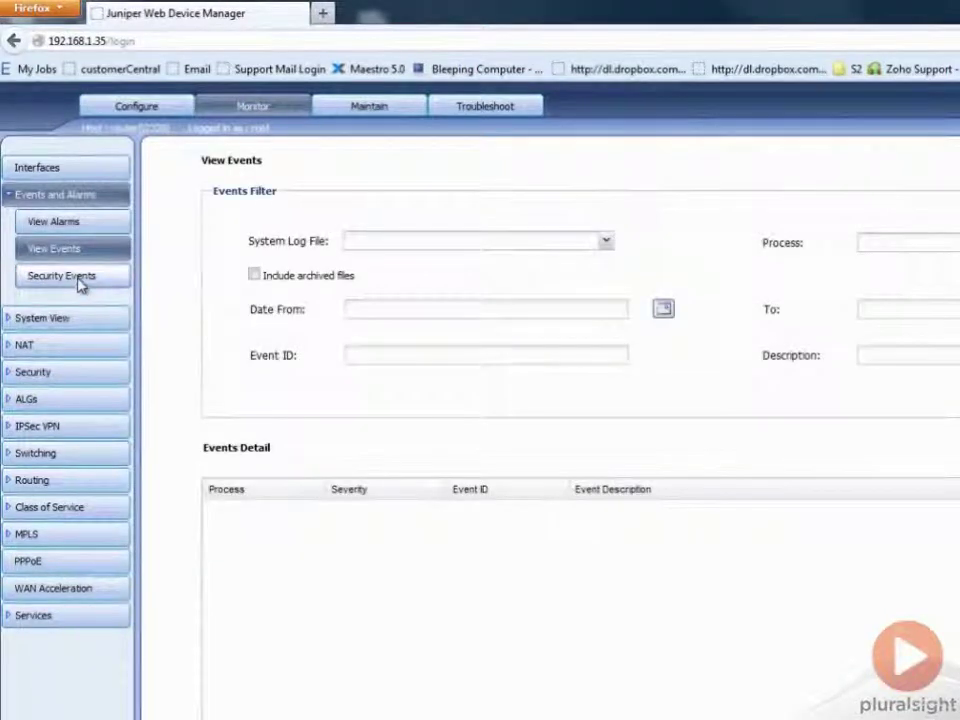
left_click(84, 280)
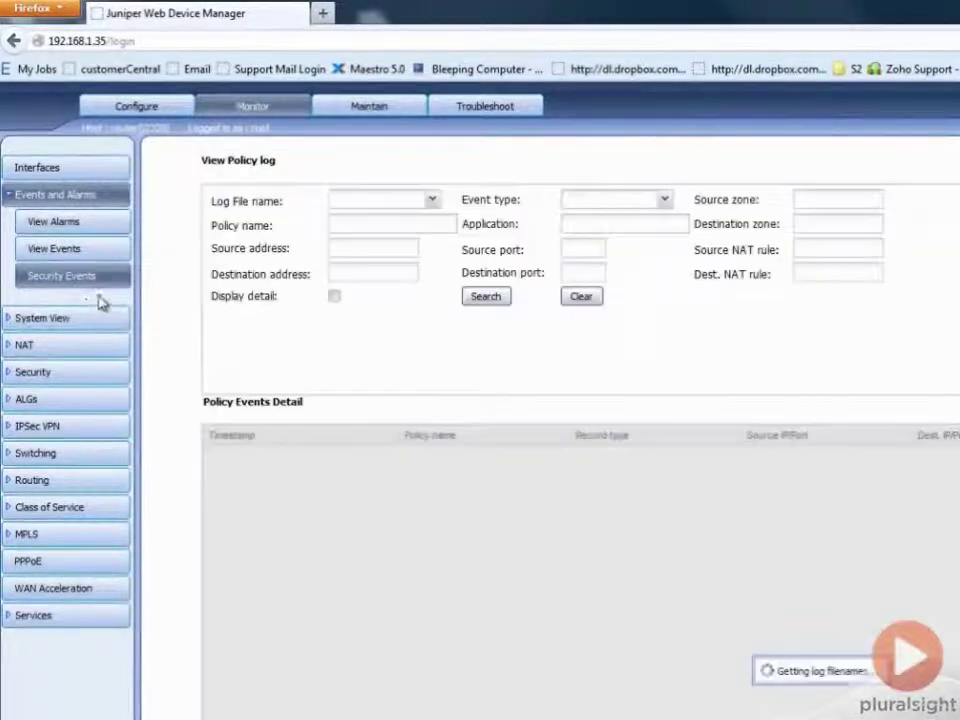
left_click(60, 318)
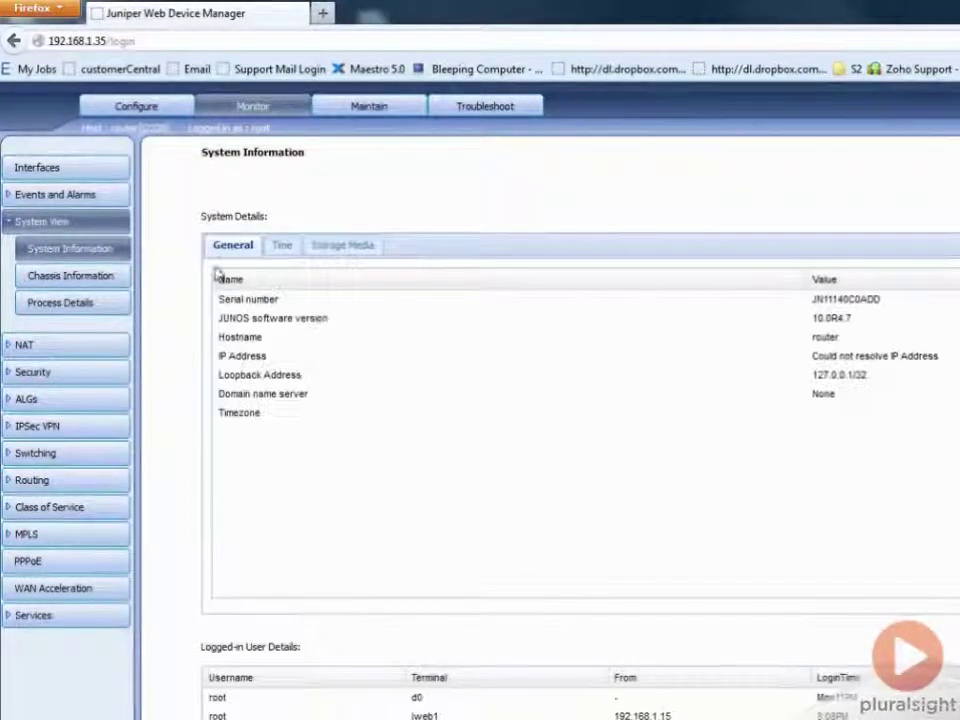
left_click(72, 277)
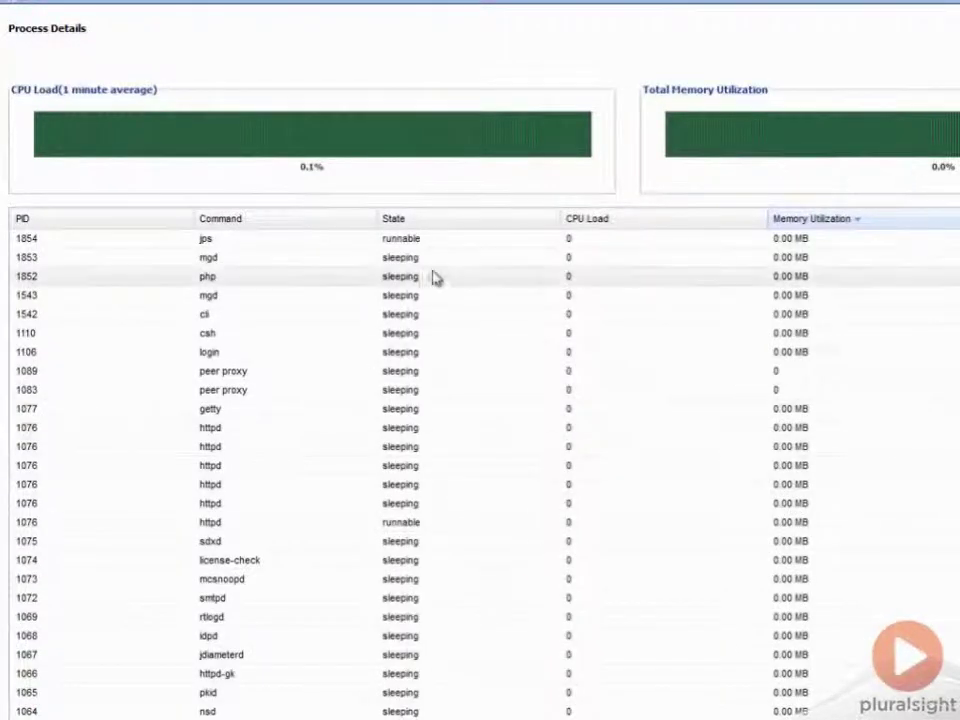
scroll(480, 470, "down", 15)
scroll(480, 470, "up", 10)
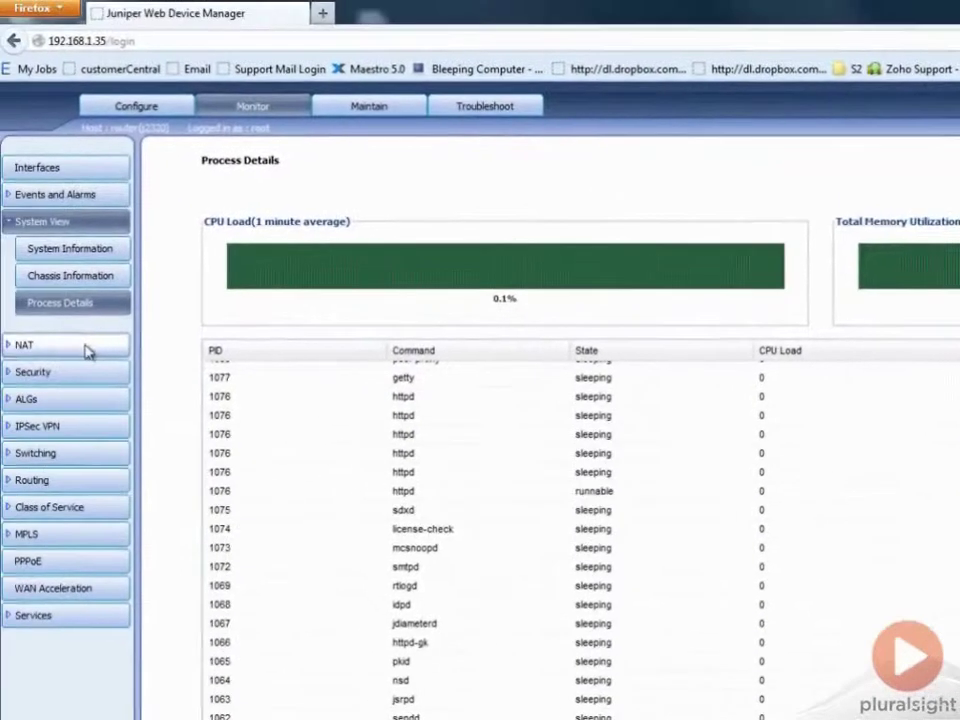
Examine the NAT monitoring for the incoming table and source NAT, and the security policies and screen counters.
left_click(85, 347)
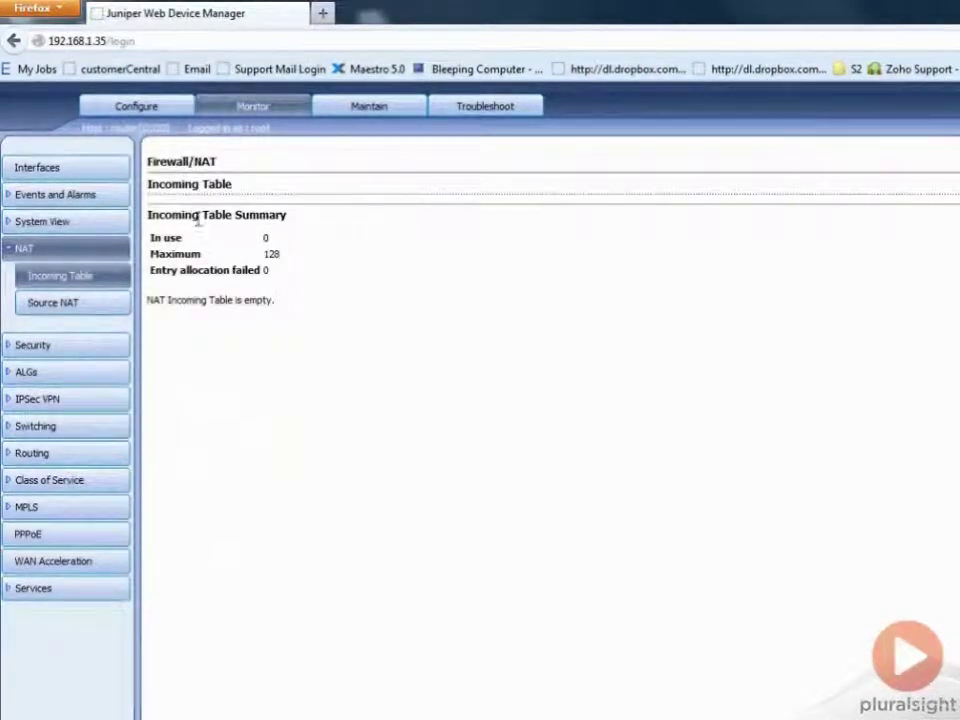
left_click(52, 303)
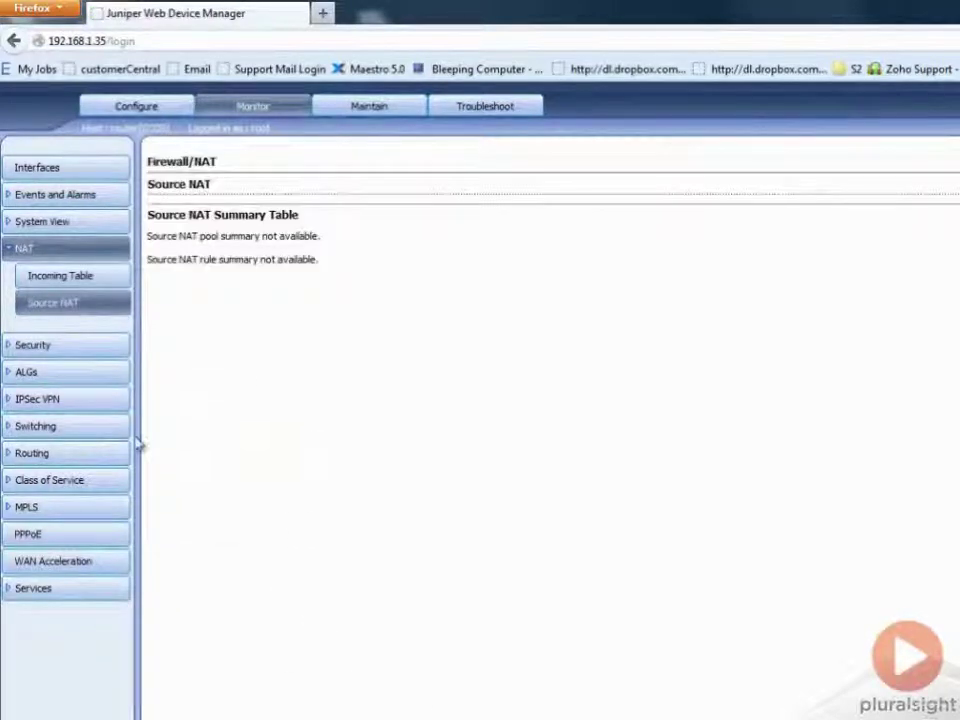
left_click(45, 350)
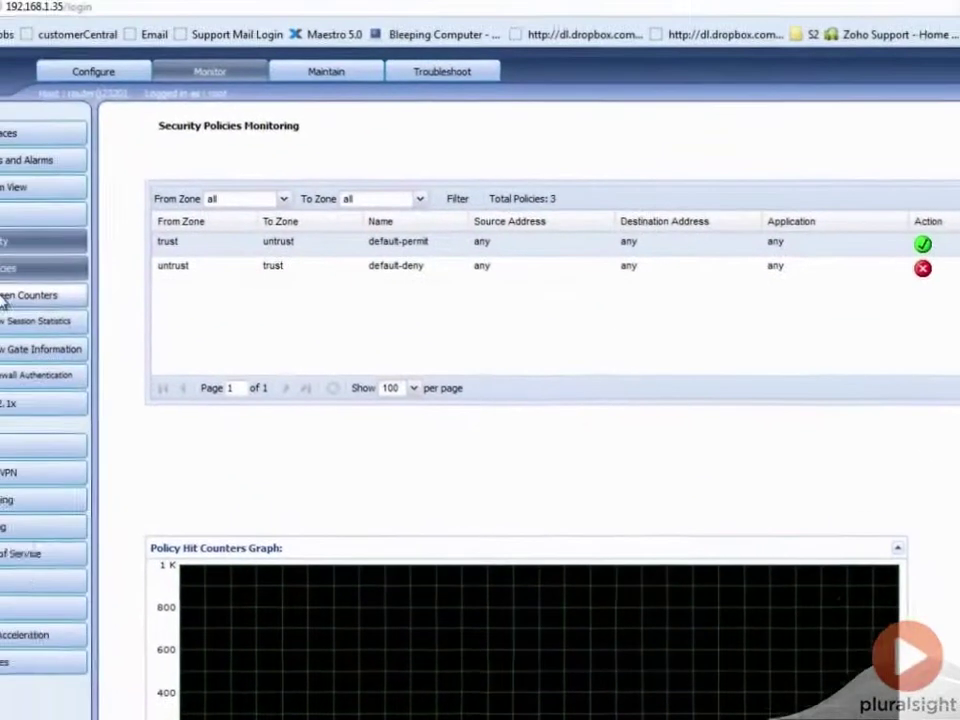
left_click(4, 298)
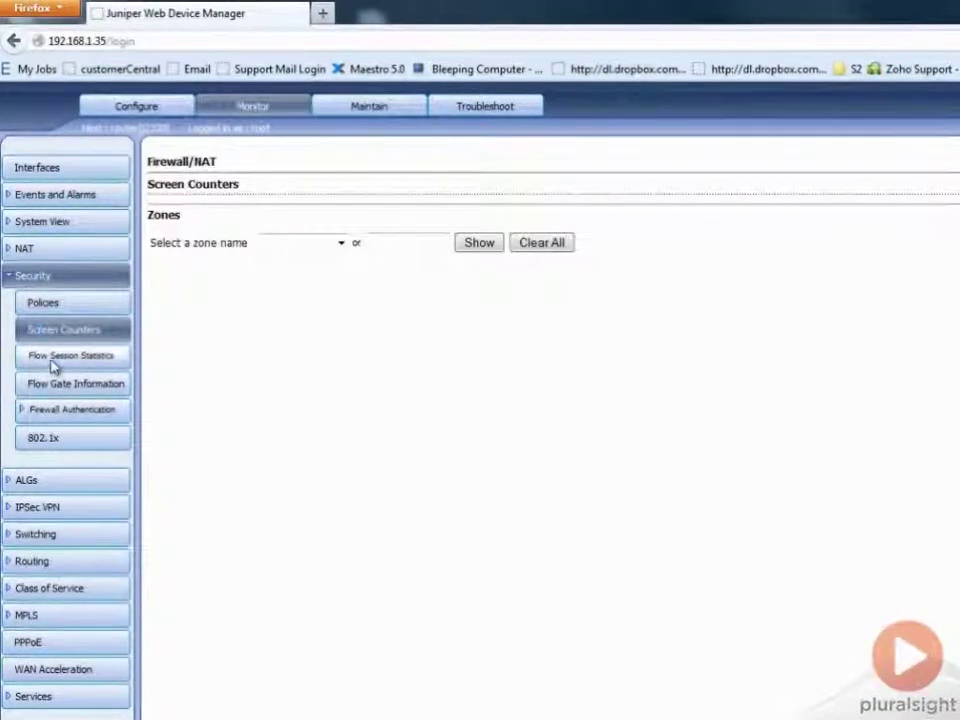
Review the security monitoring for flow session statistics, flow gate information and the firewall authentication table.
left_click(53, 363)
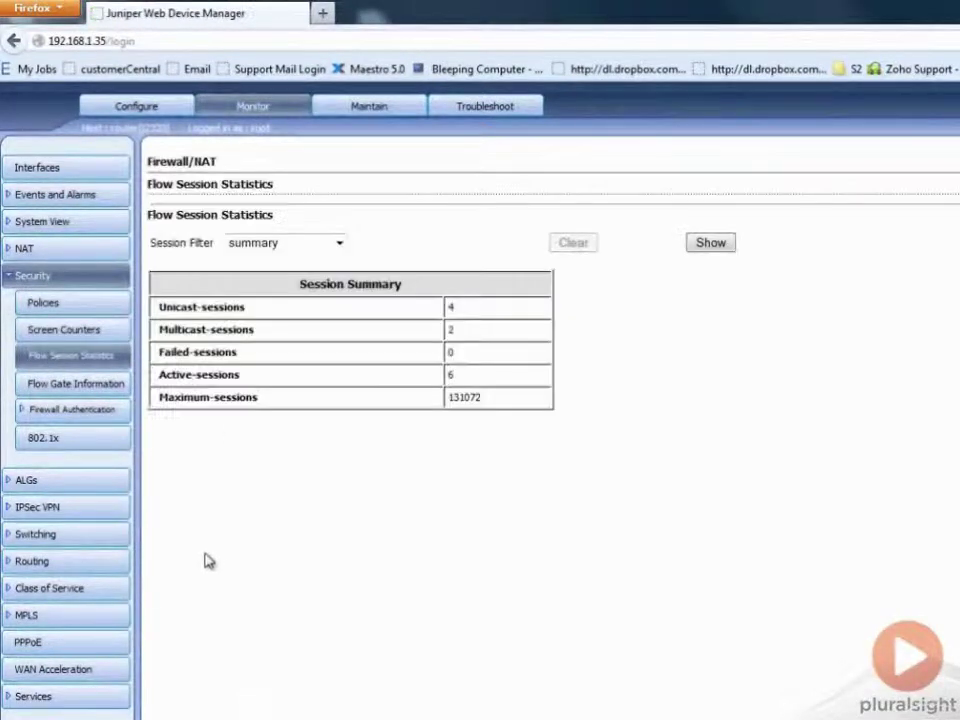
left_click(79, 386)
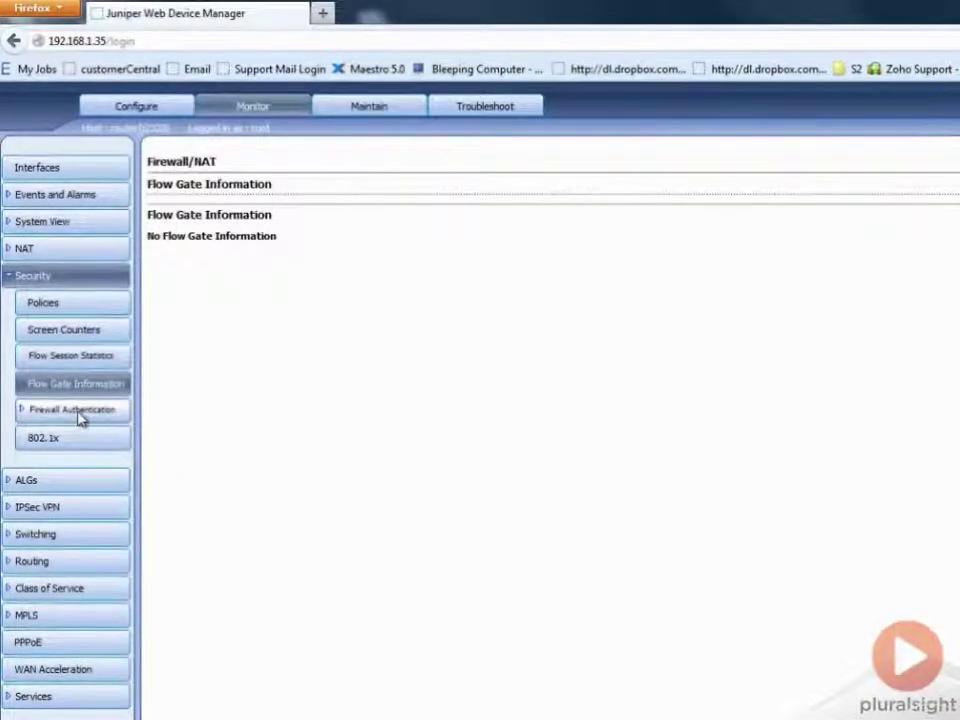
left_click(79, 414)
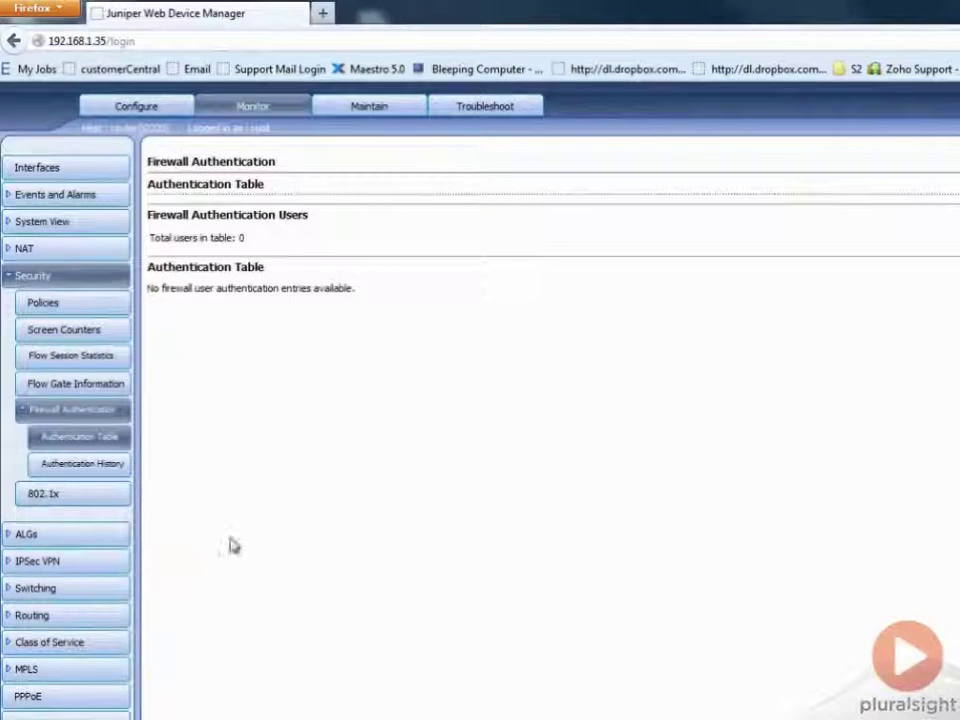
Examine the ALG monitoring for SIP calls, counters, rate and transactions, and for H323.
left_click(50, 540)
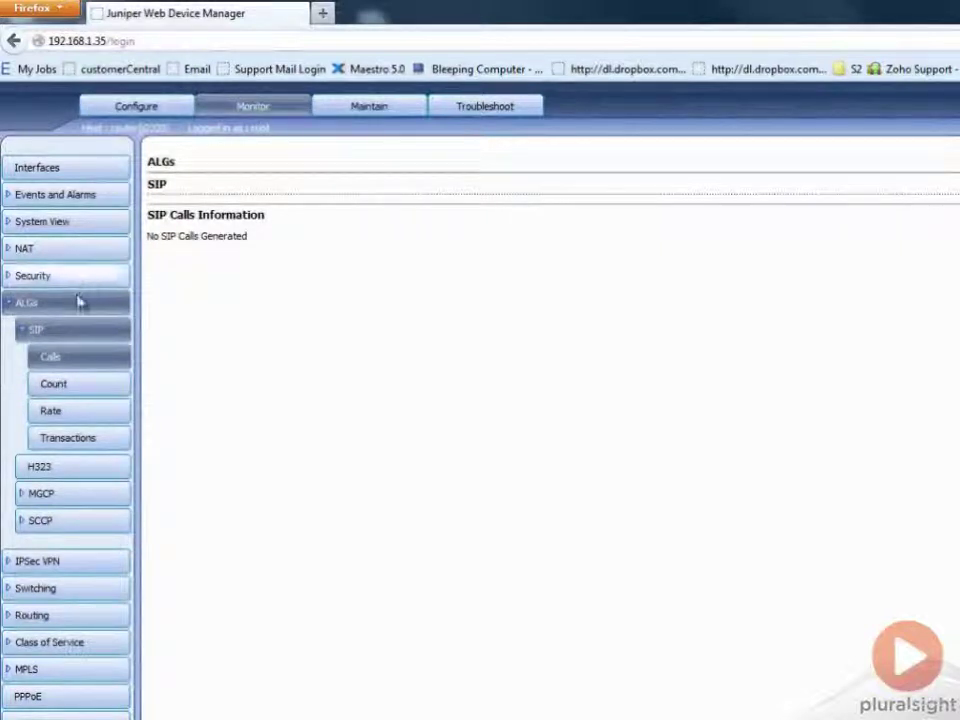
left_click(58, 385)
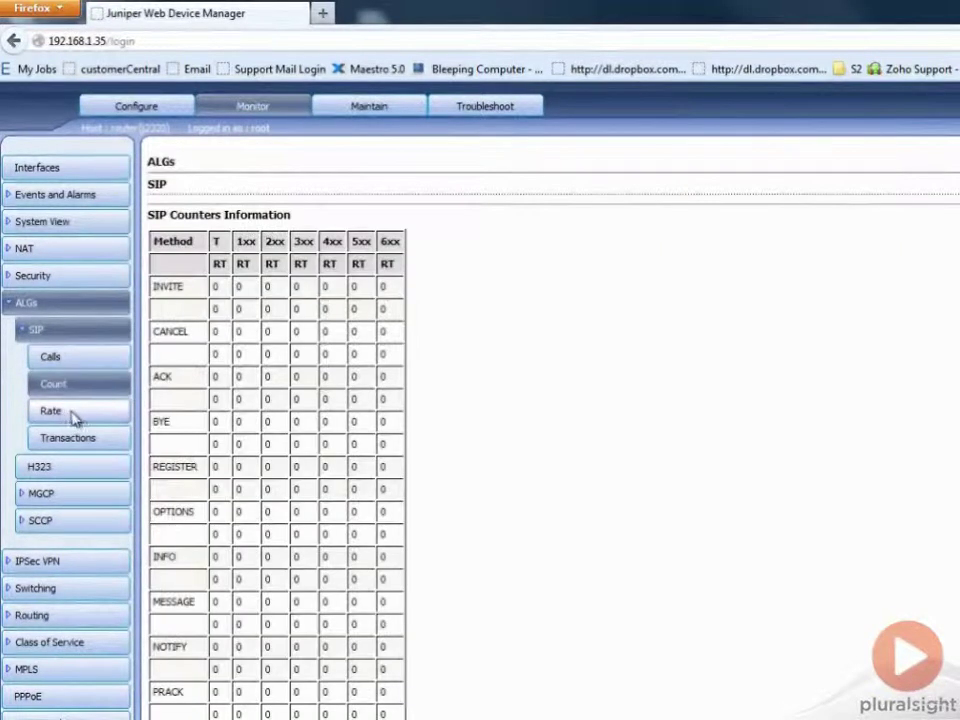
left_click(78, 418)
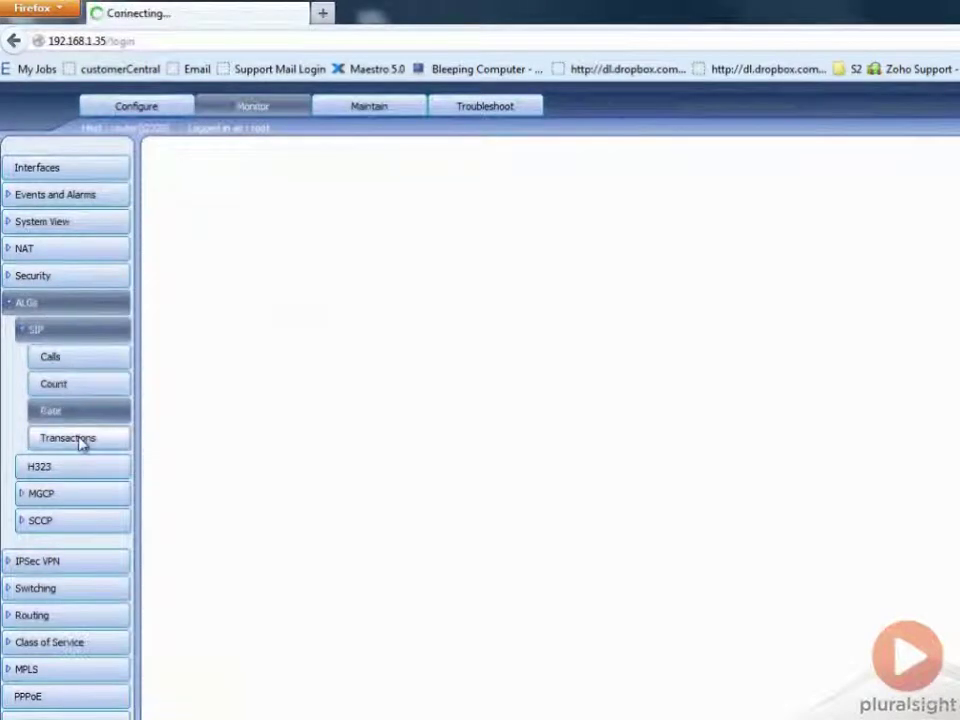
left_click(80, 442)
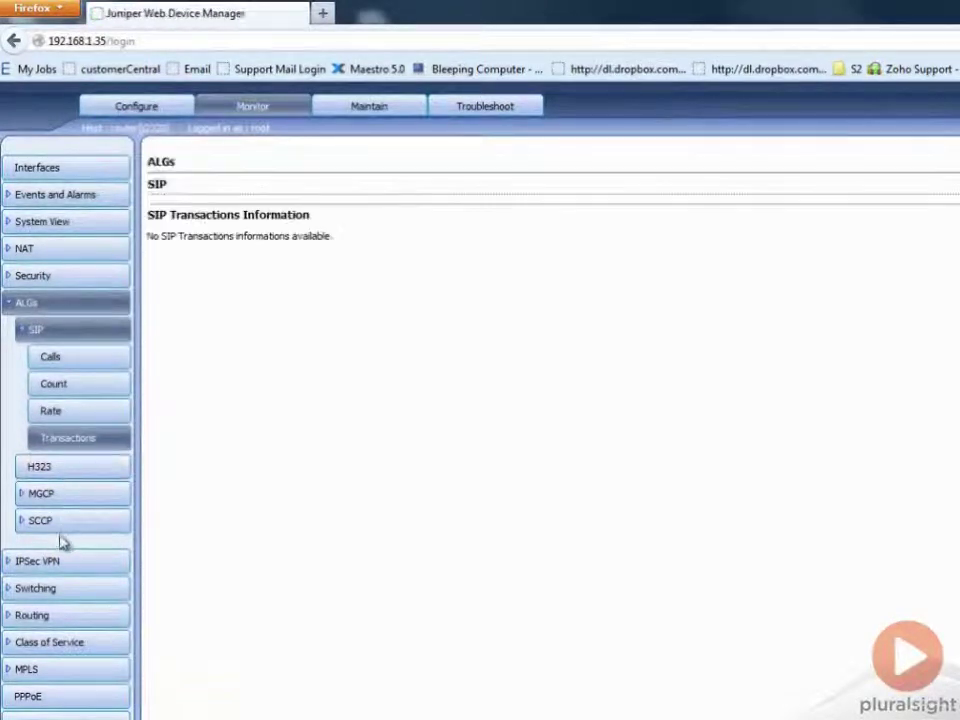
left_click(60, 474)
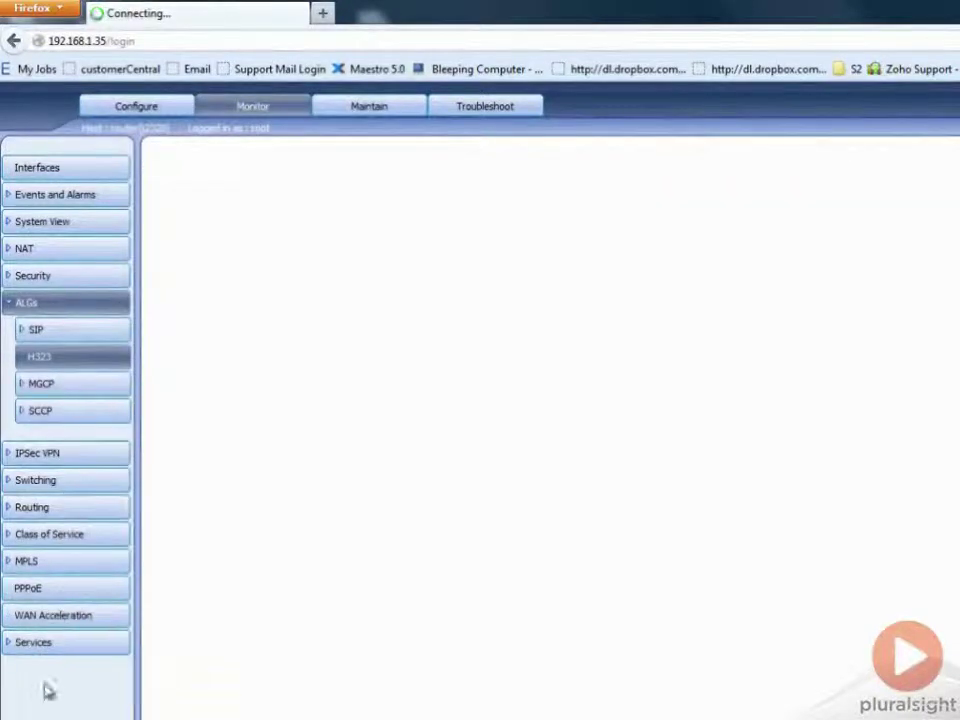
Examine the ALG monitoring for MGCP calls, counters and endpoints, and for SCCP calls.
left_click(45, 385)
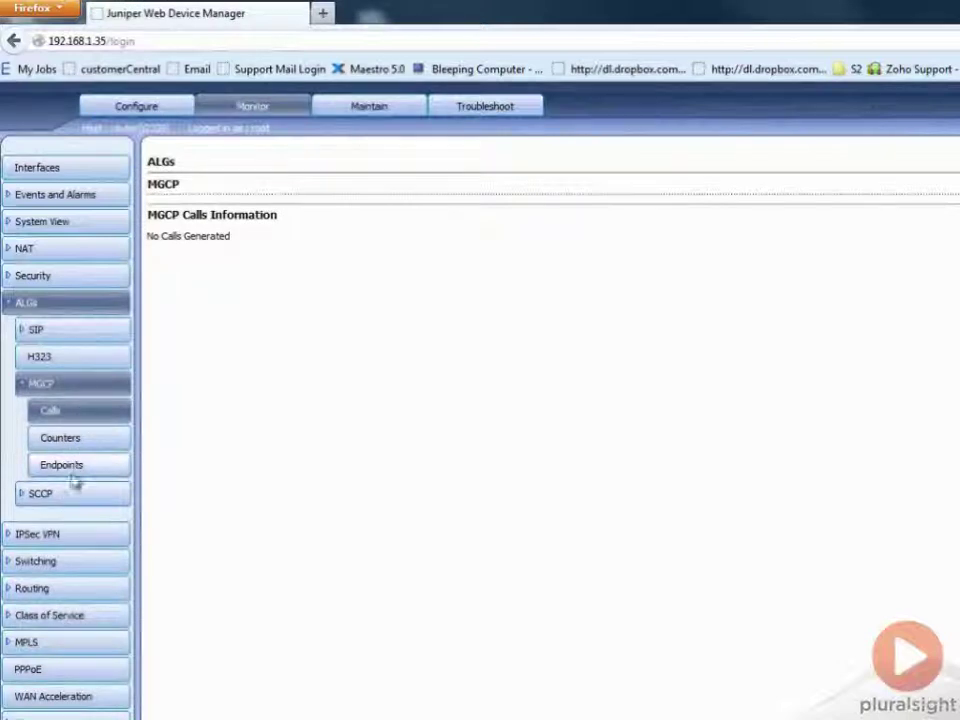
left_click(71, 437)
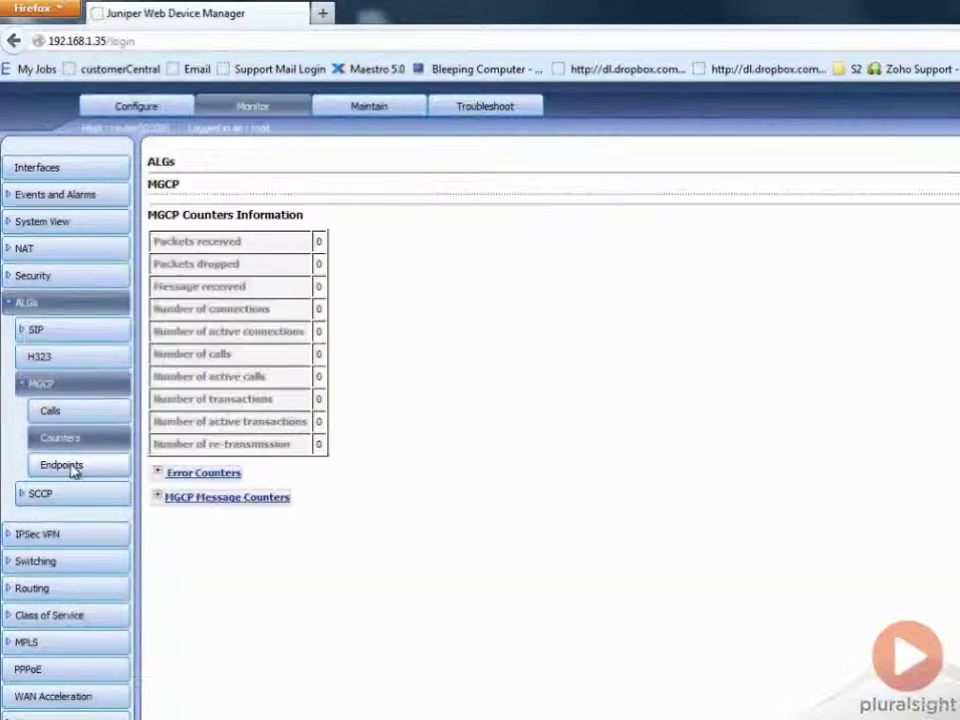
left_click(68, 466)
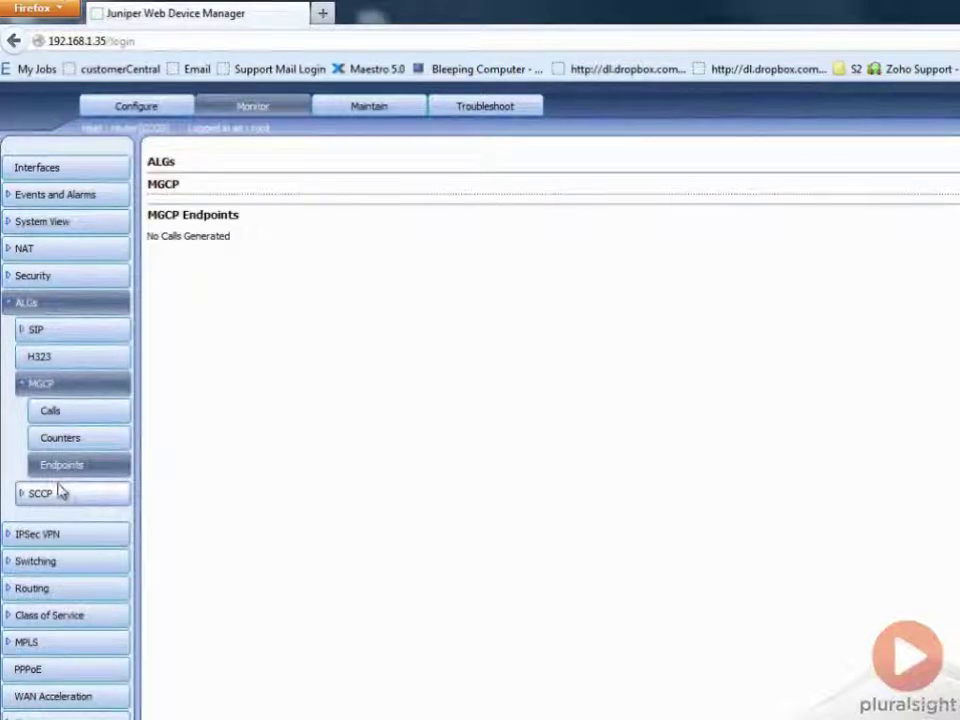
left_click(65, 494)
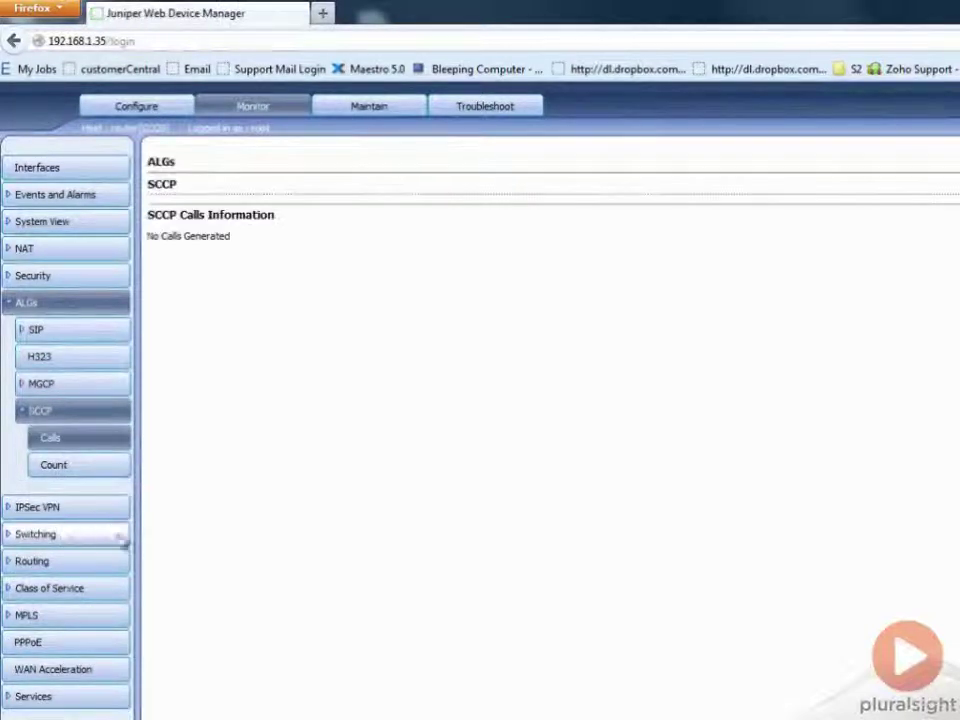
Review the IPSec VPN monitoring for the IKE gateway and IPSec associations, and the Ethernet switching and spanning tree pages.
left_click(63, 510)
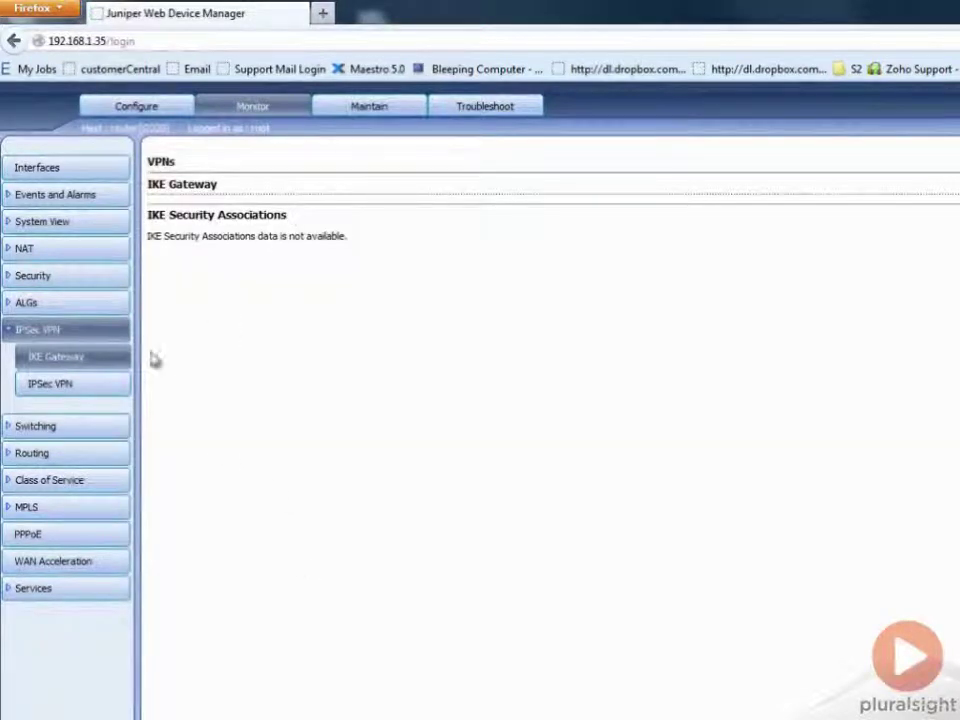
left_click(60, 386)
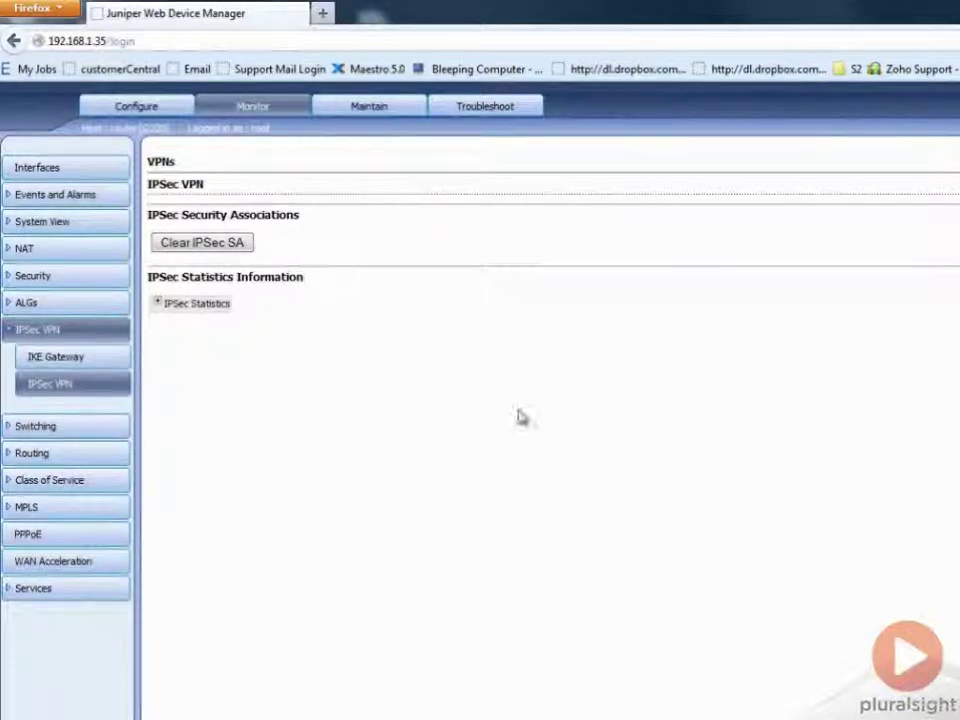
left_click(76, 430)
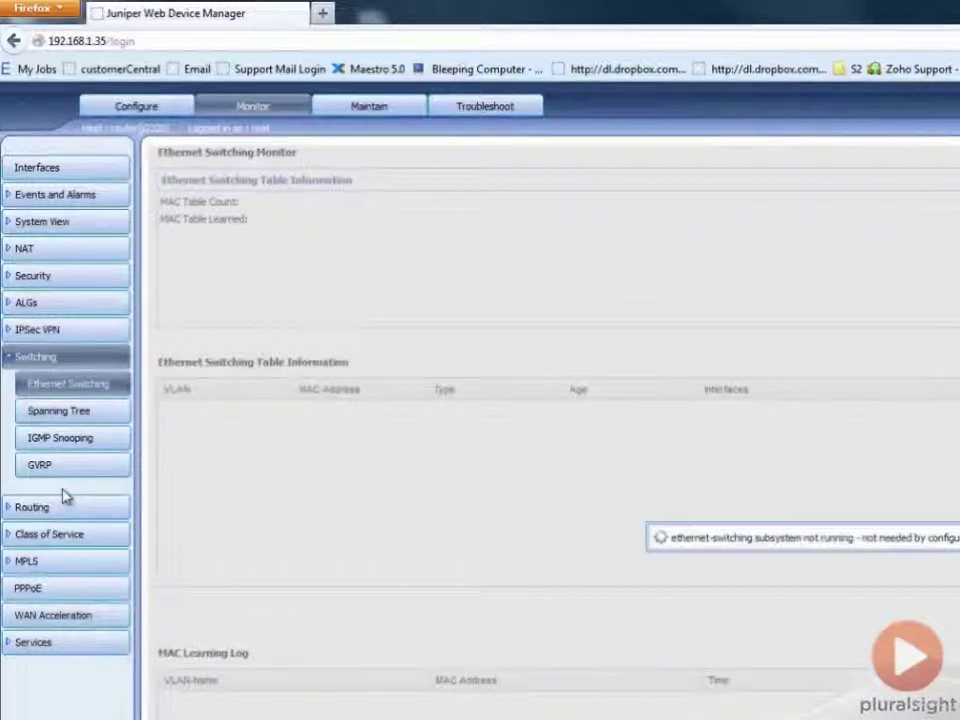
left_click(69, 416)
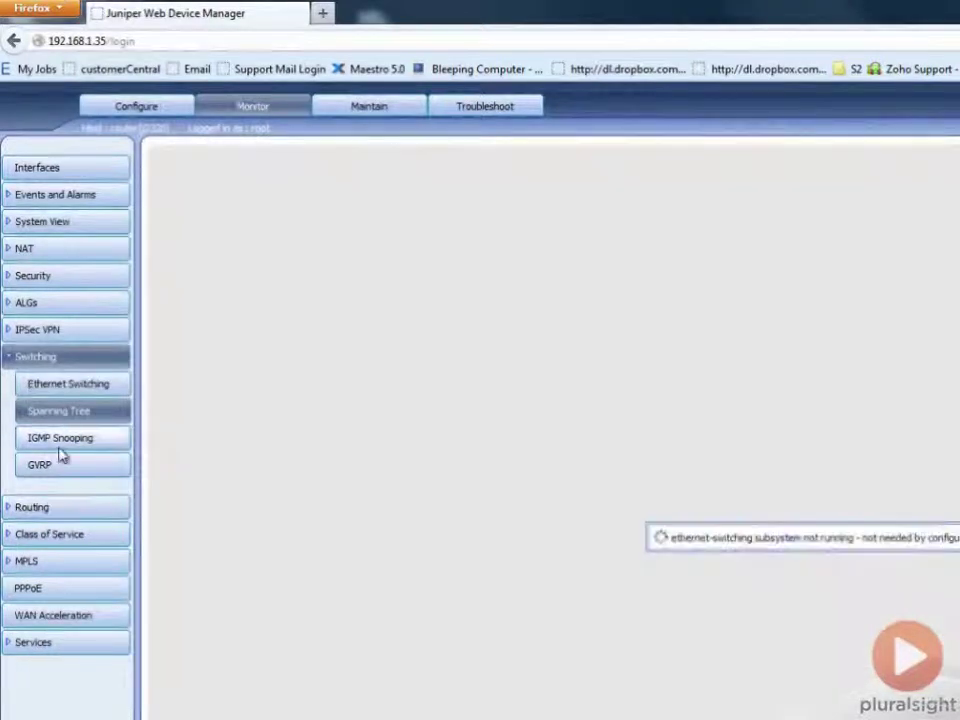
Review the routing monitoring for route information and RIP information.
left_click(43, 512)
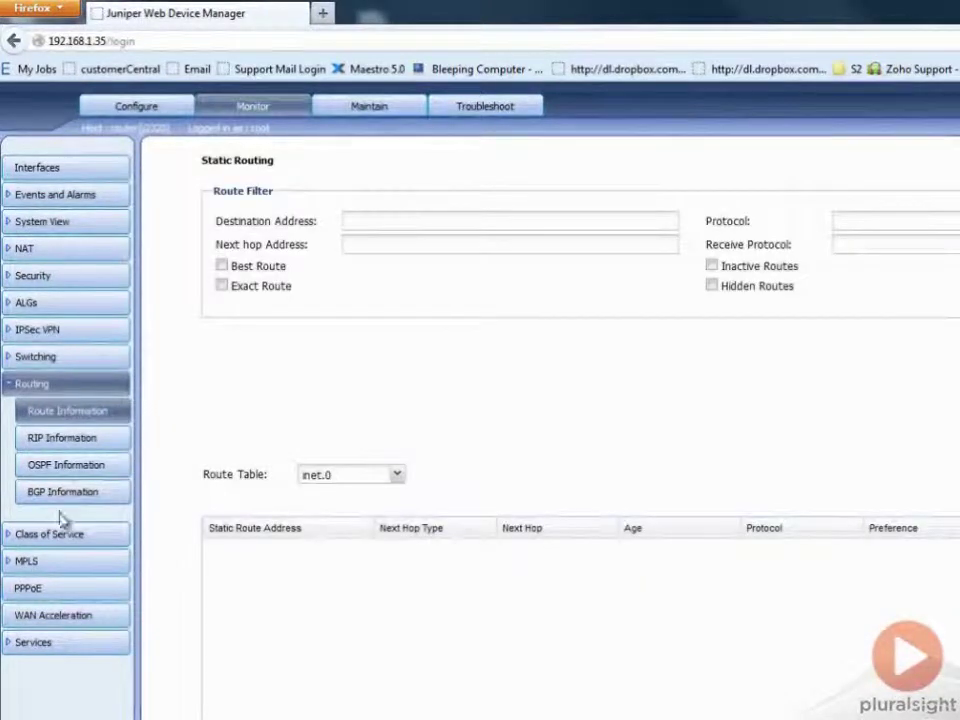
left_click(72, 442)
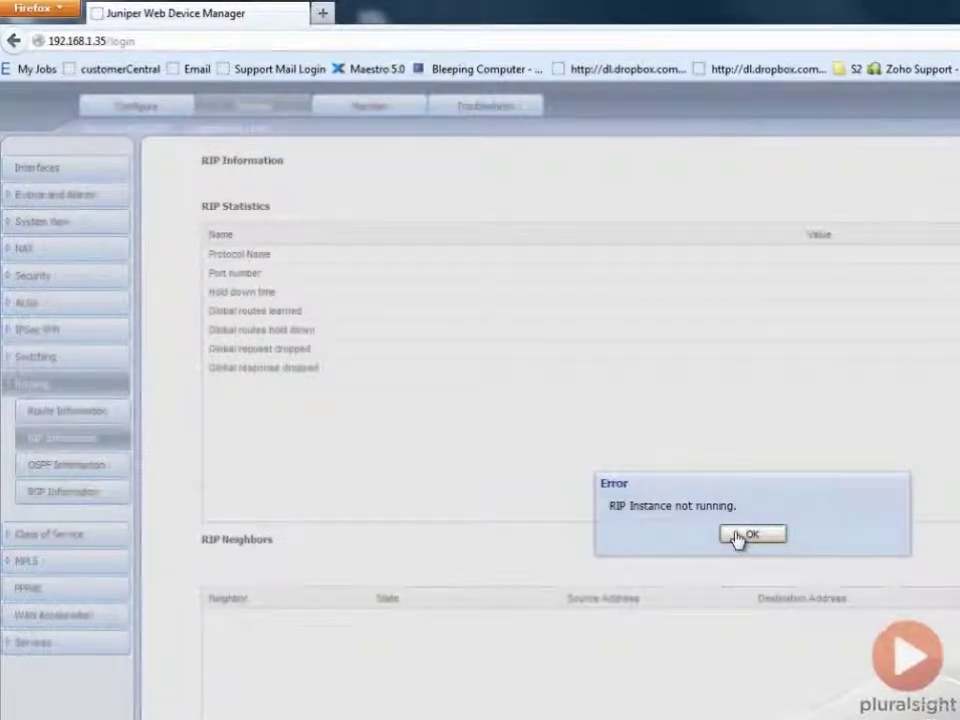
left_click(745, 536)
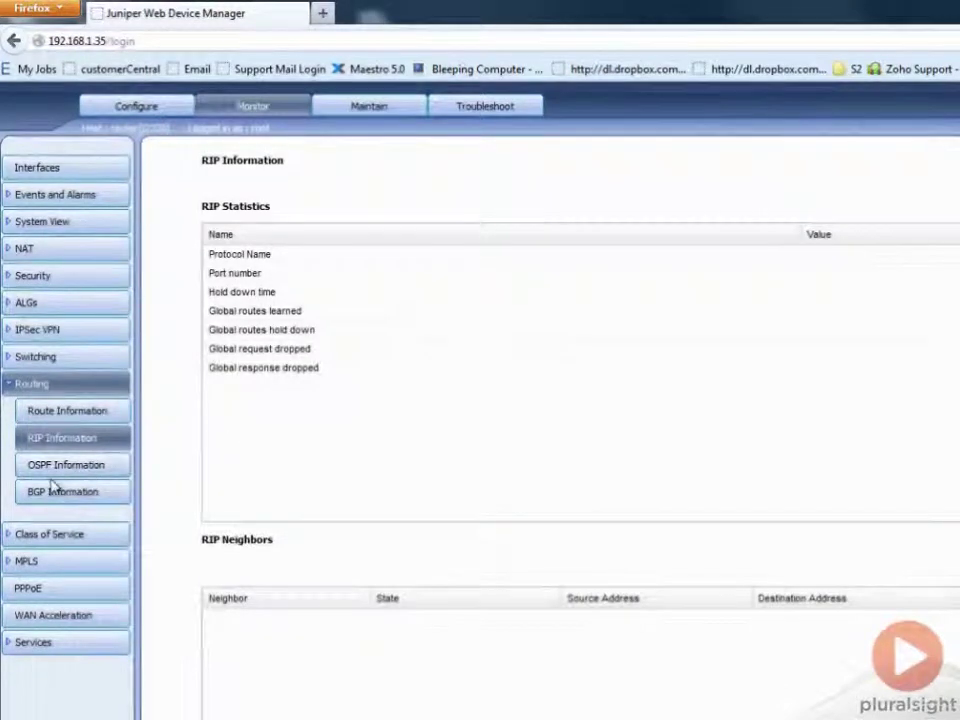
Look through the monitoring pages for Class of Service interfaces, MPLS interfaces, PPPoE and WAN Acceleration.
left_click(53, 537)
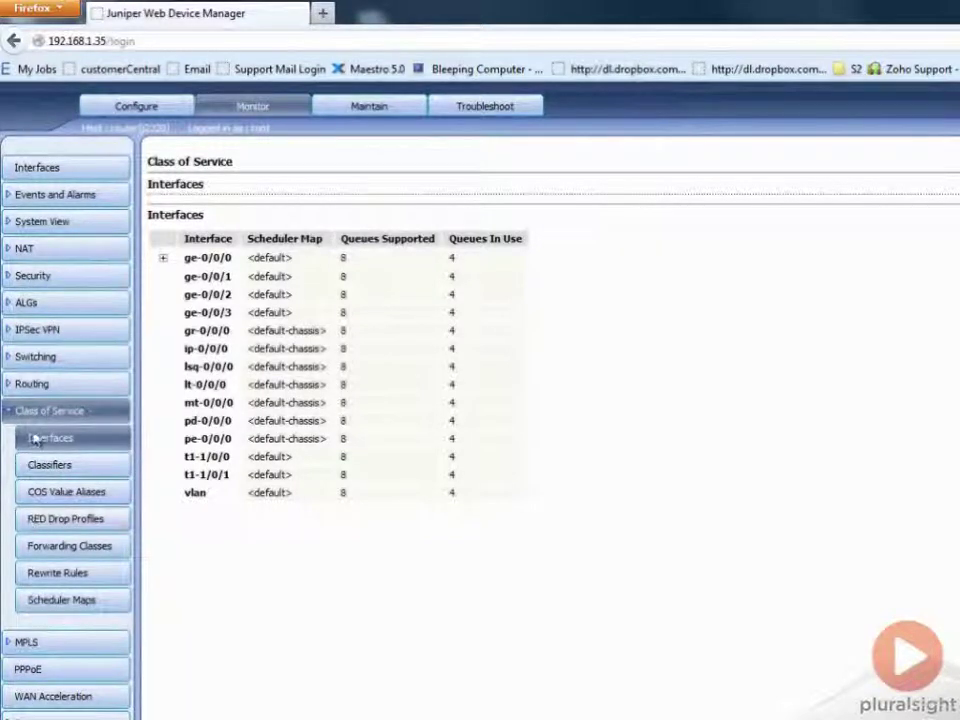
left_click(45, 648)
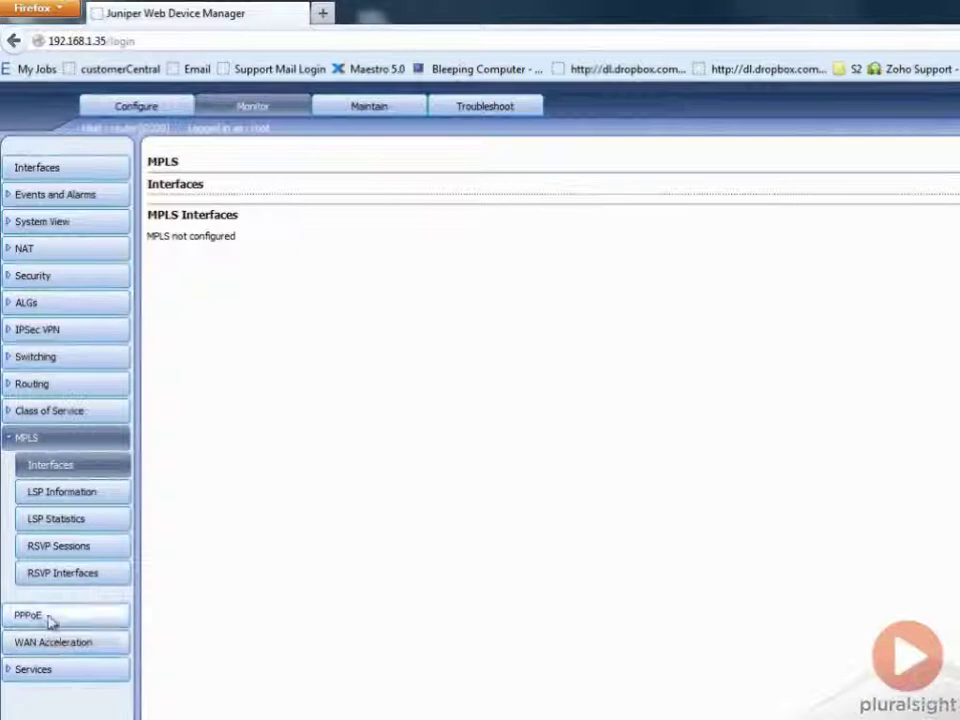
left_click(46, 617)
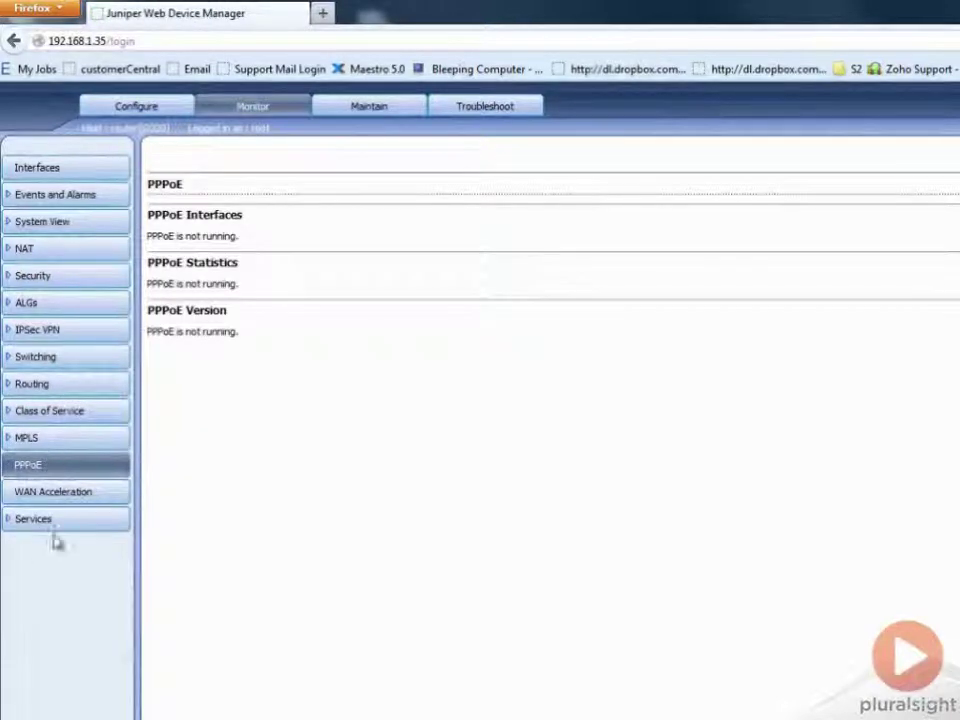
left_click(68, 494)
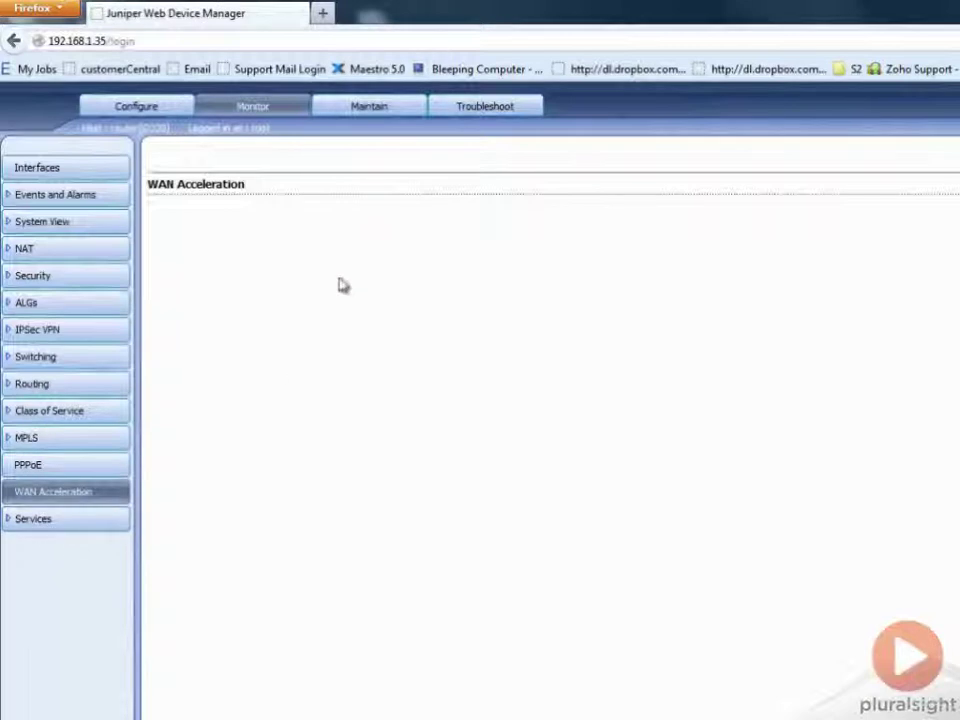
View the DHCP monitoring page under the services section.
left_click(56, 521)
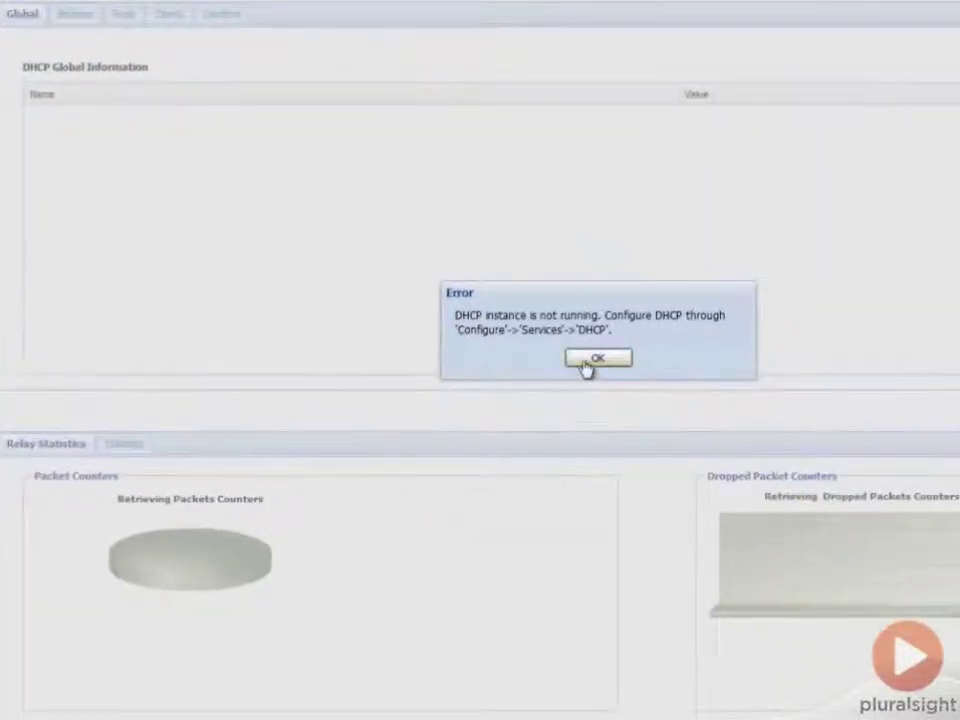
left_click(598, 358)
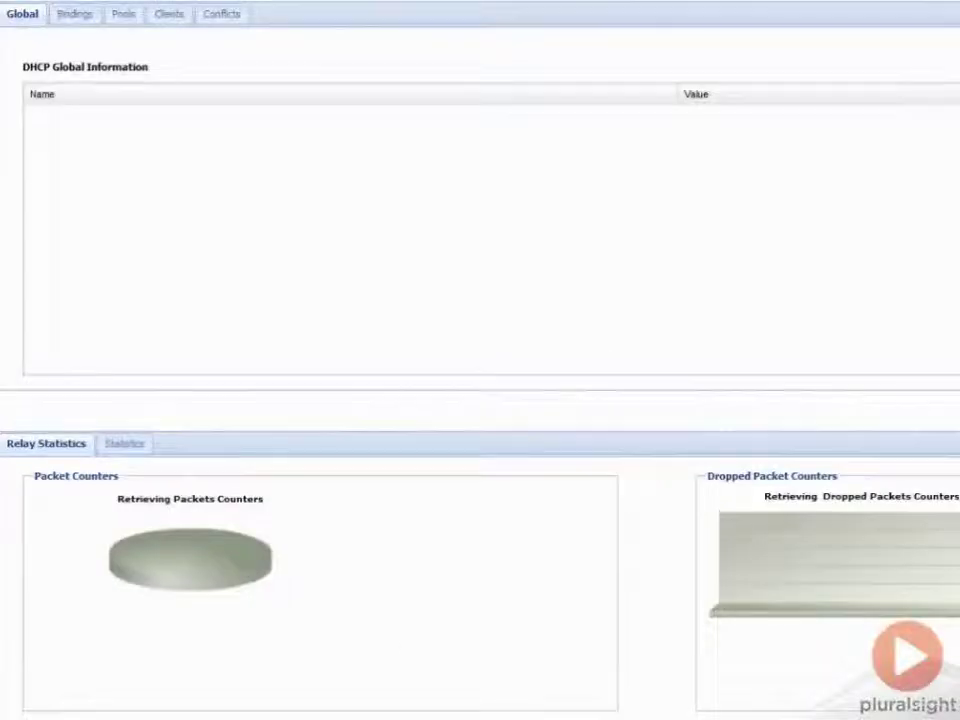